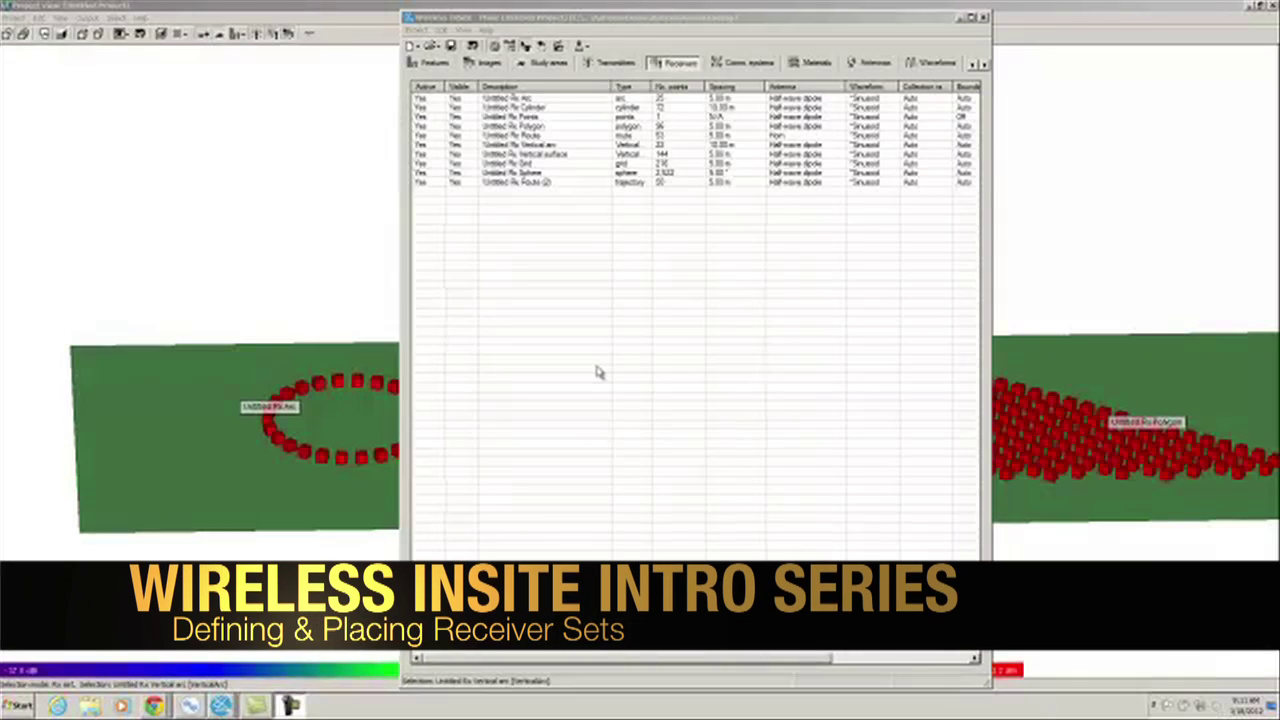
Step: Look through the project's features, receivers and antennas lists, finishing on the receivers list
click(438, 63)
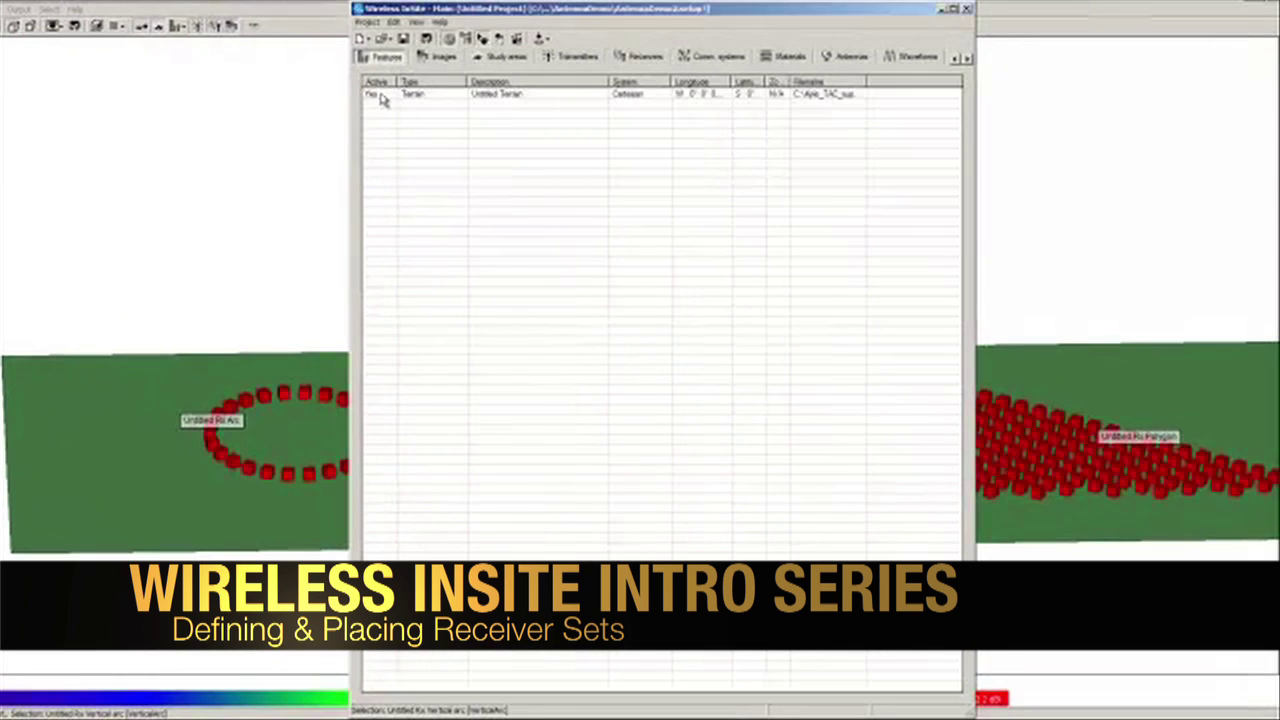
click(632, 59)
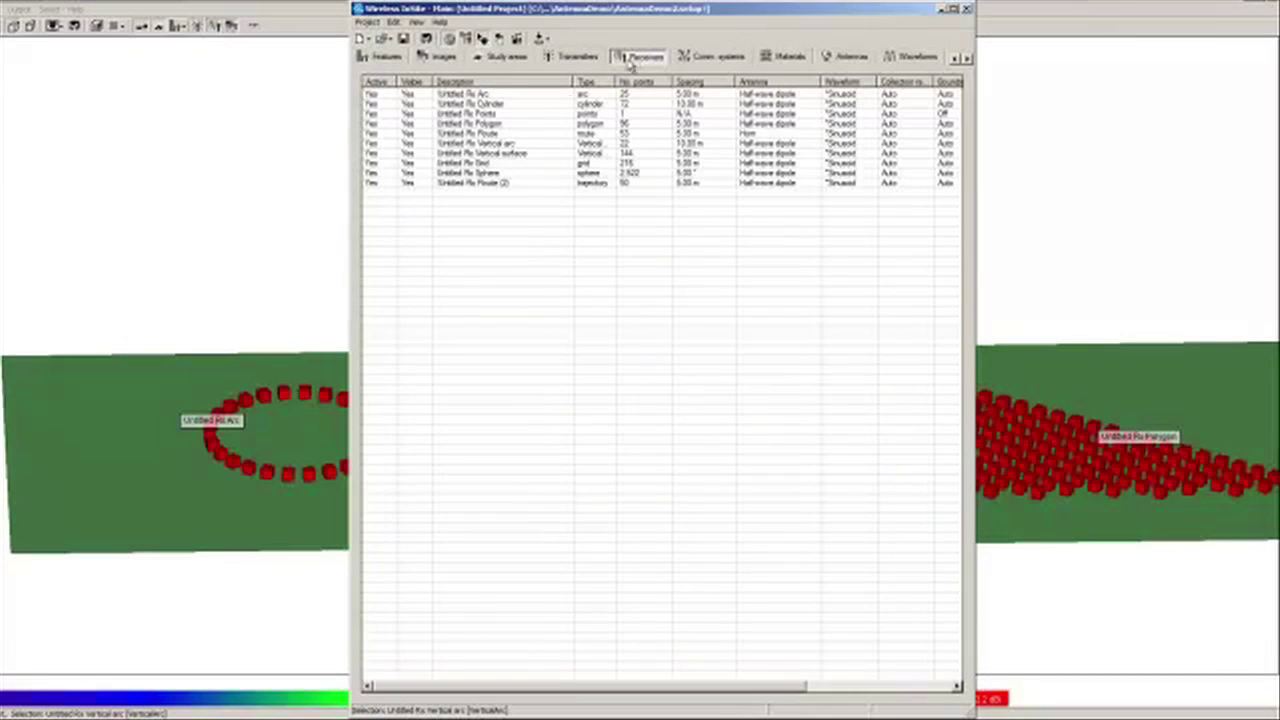
click(848, 58)
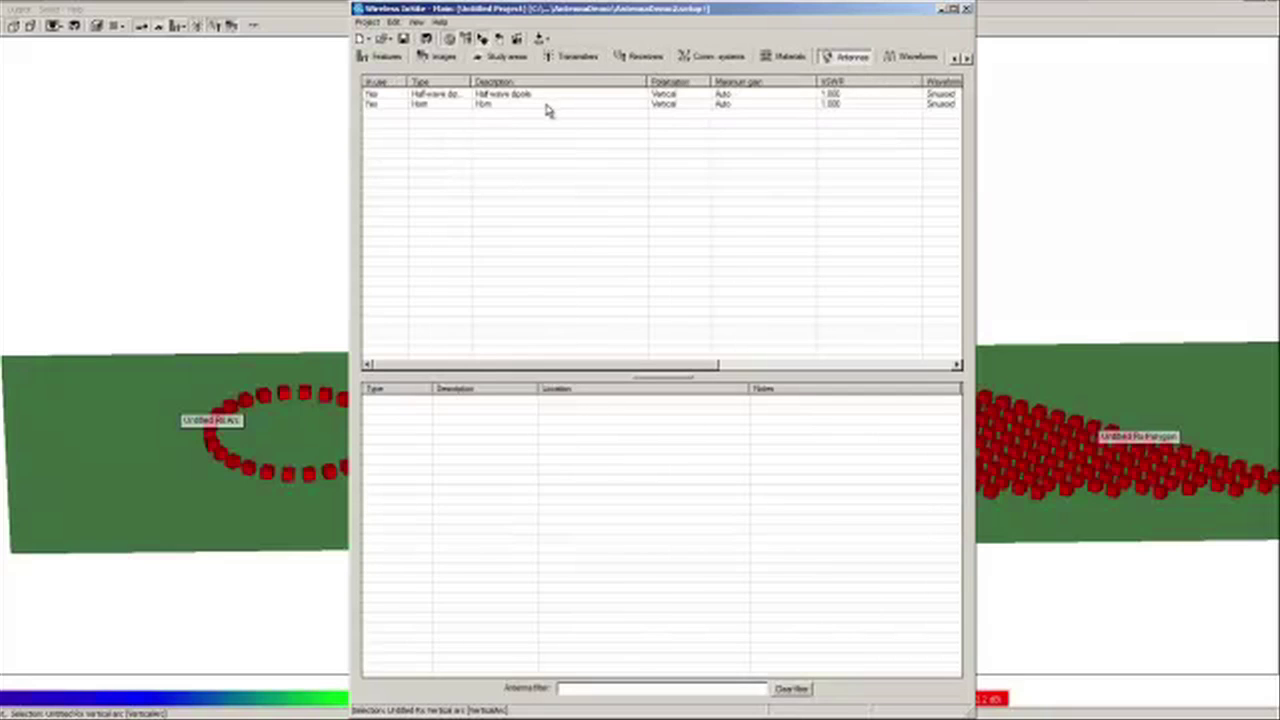
click(642, 58)
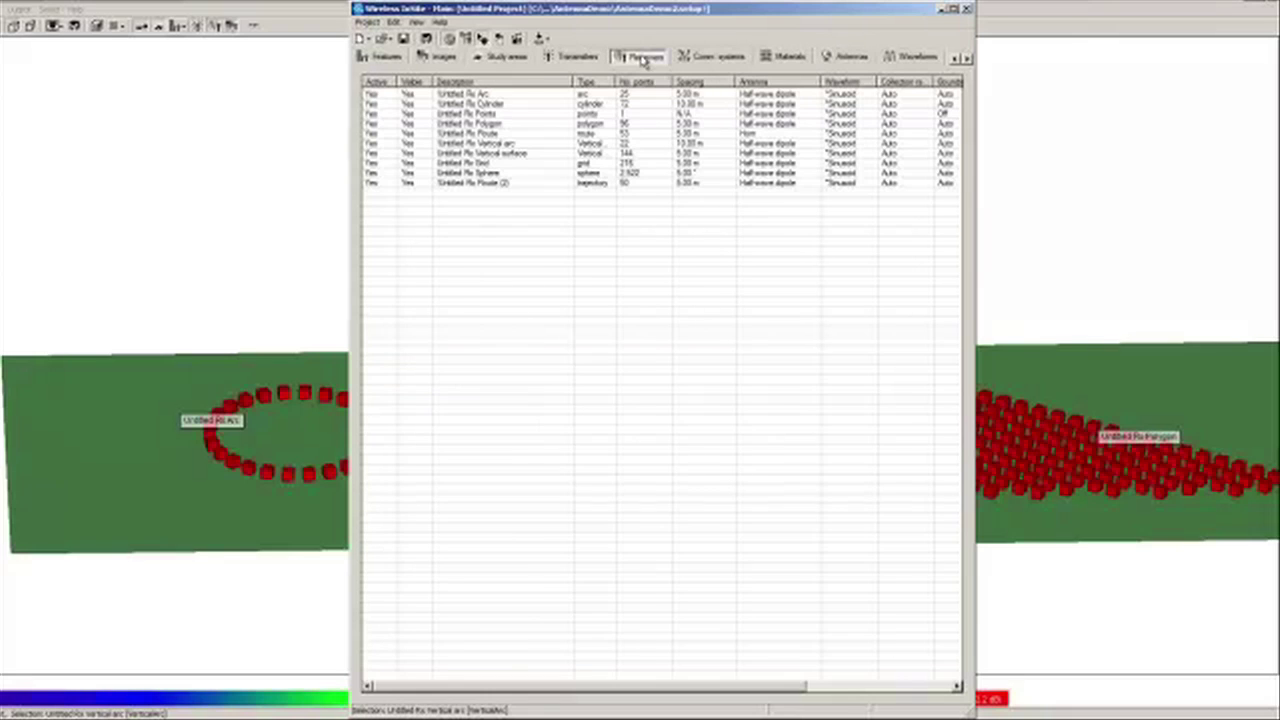
Step: View the receiver set types available for creating a new receiver set
right_click(514, 200)
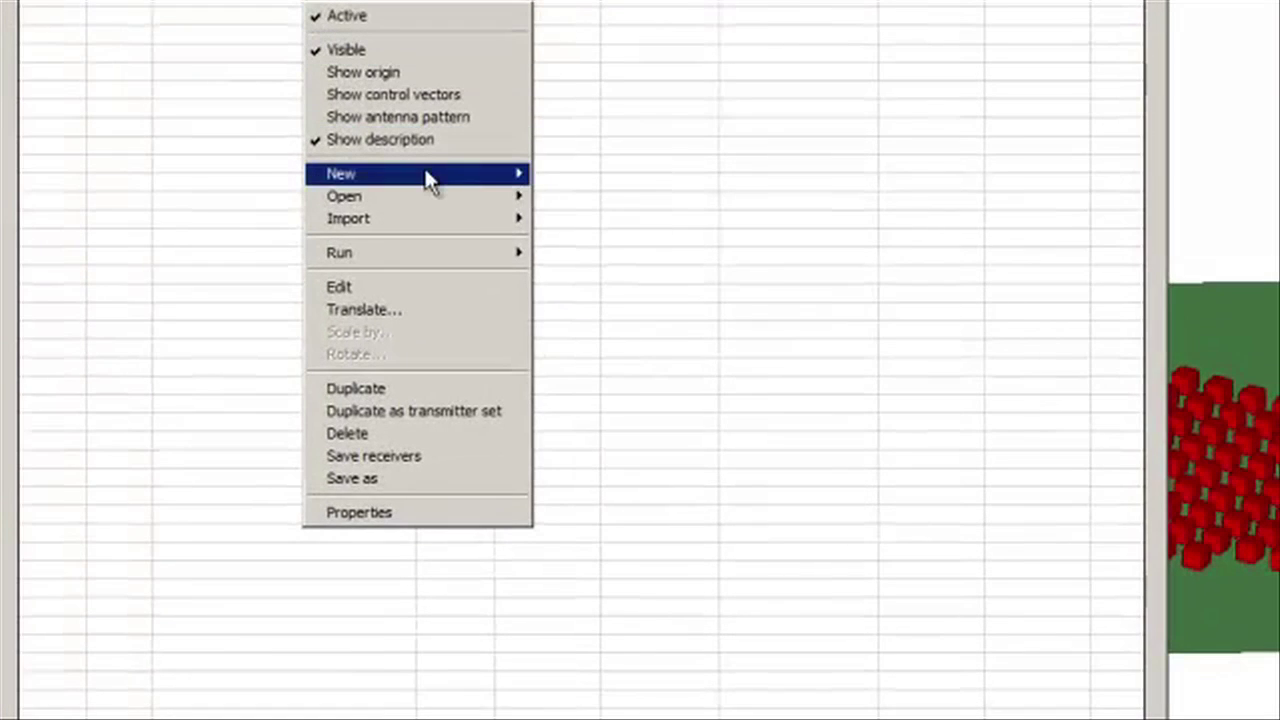
mouse_move(426, 174)
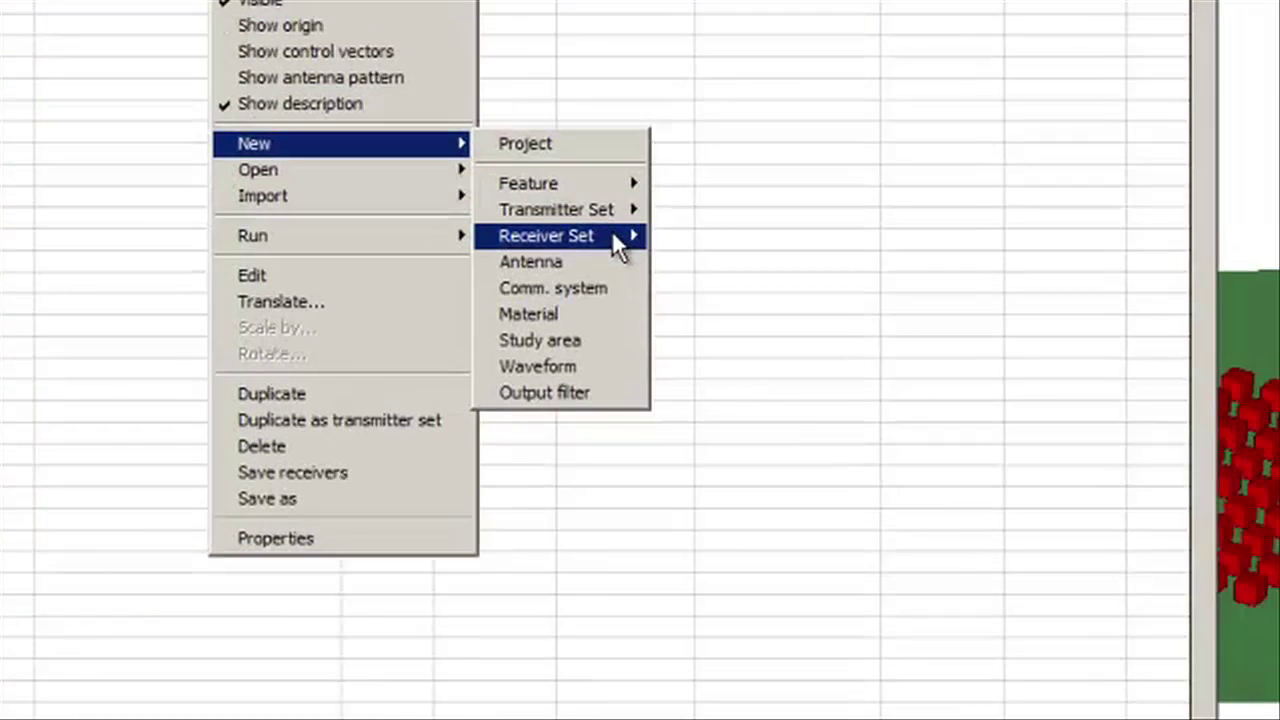
mouse_move(668, 255)
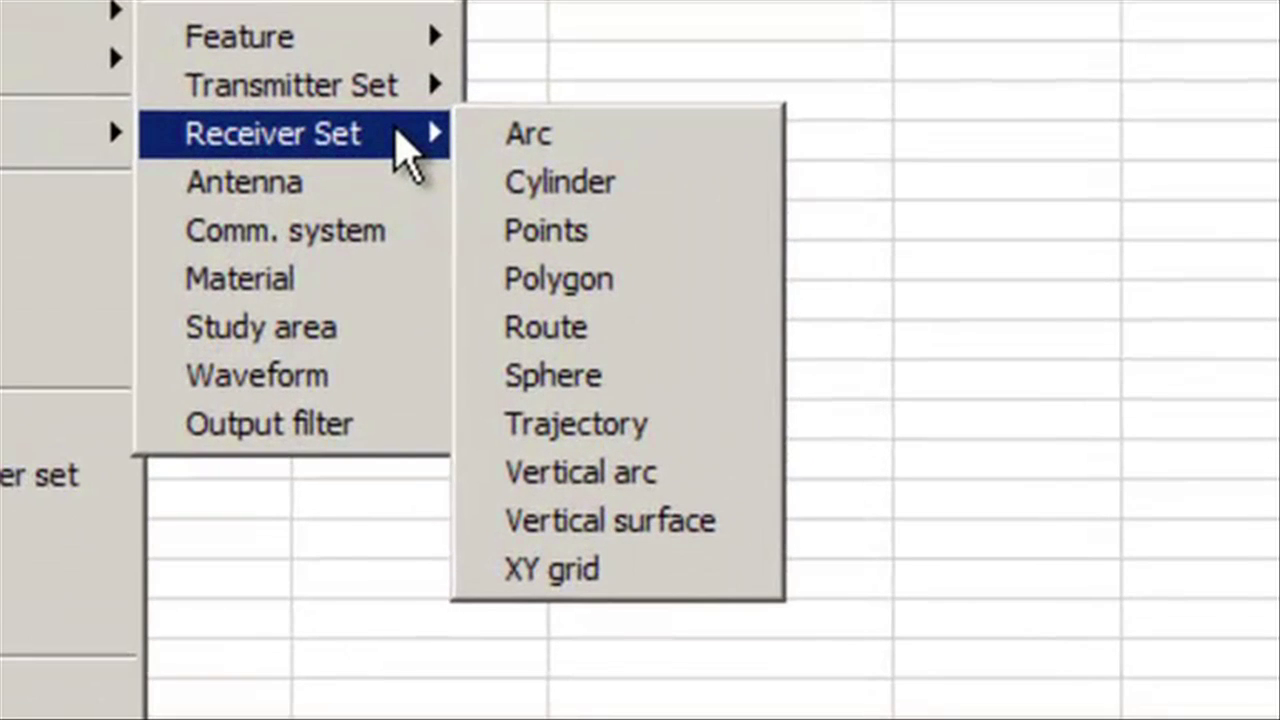
click(655, 390)
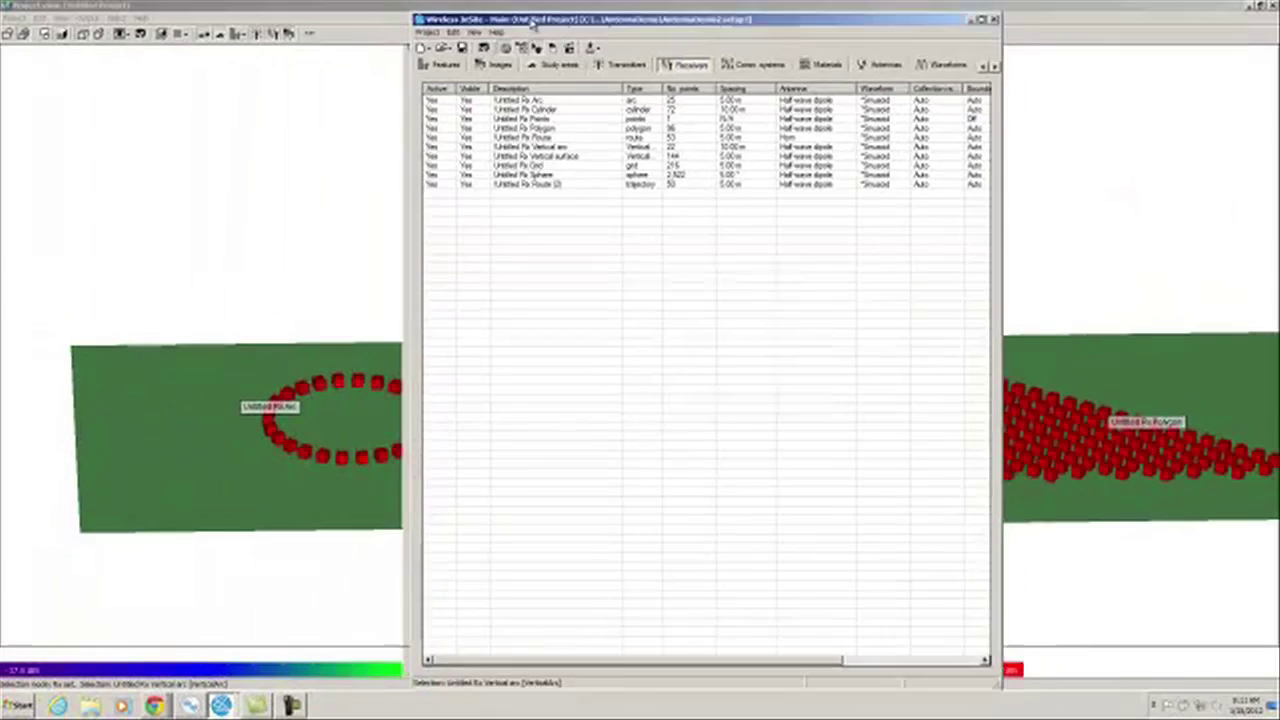
Step: Move the main window aside and review the general and advanced properties of the Untitled Rx Arc receiver set
drag(533, 20, 686, 18)
double_click(696, 103)
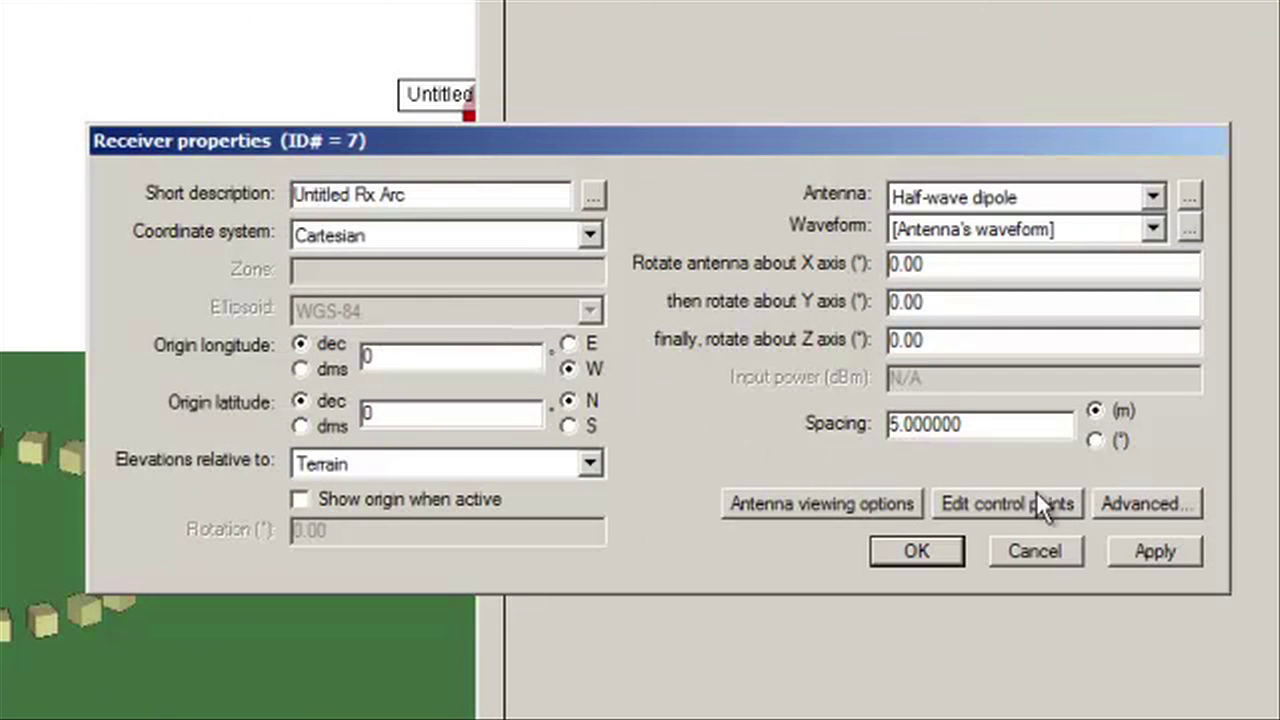
click(1160, 503)
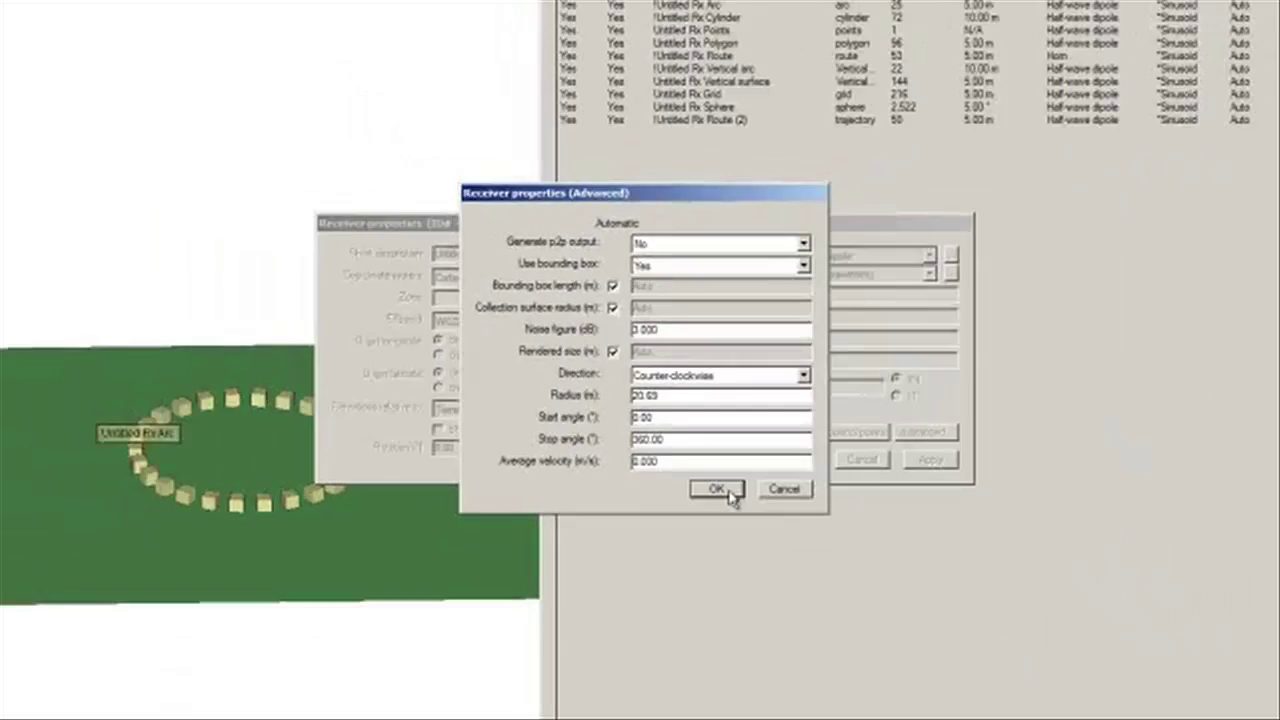
click(783, 601)
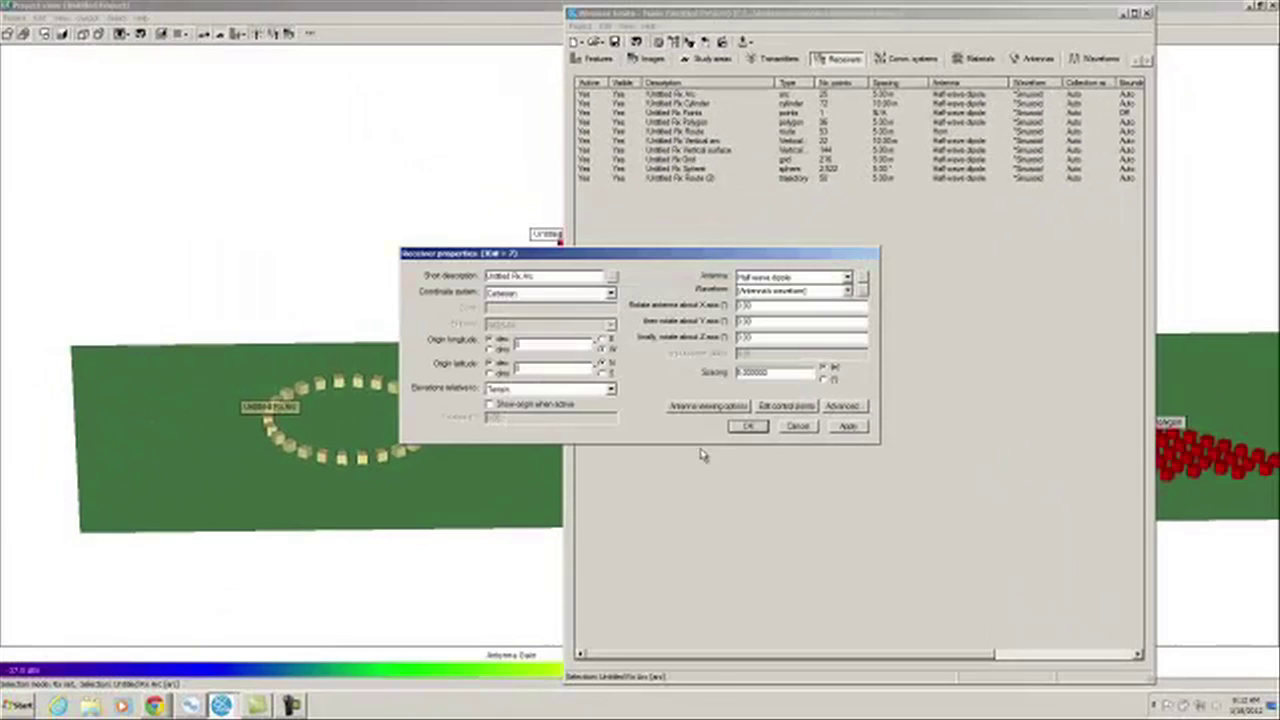
click(748, 427)
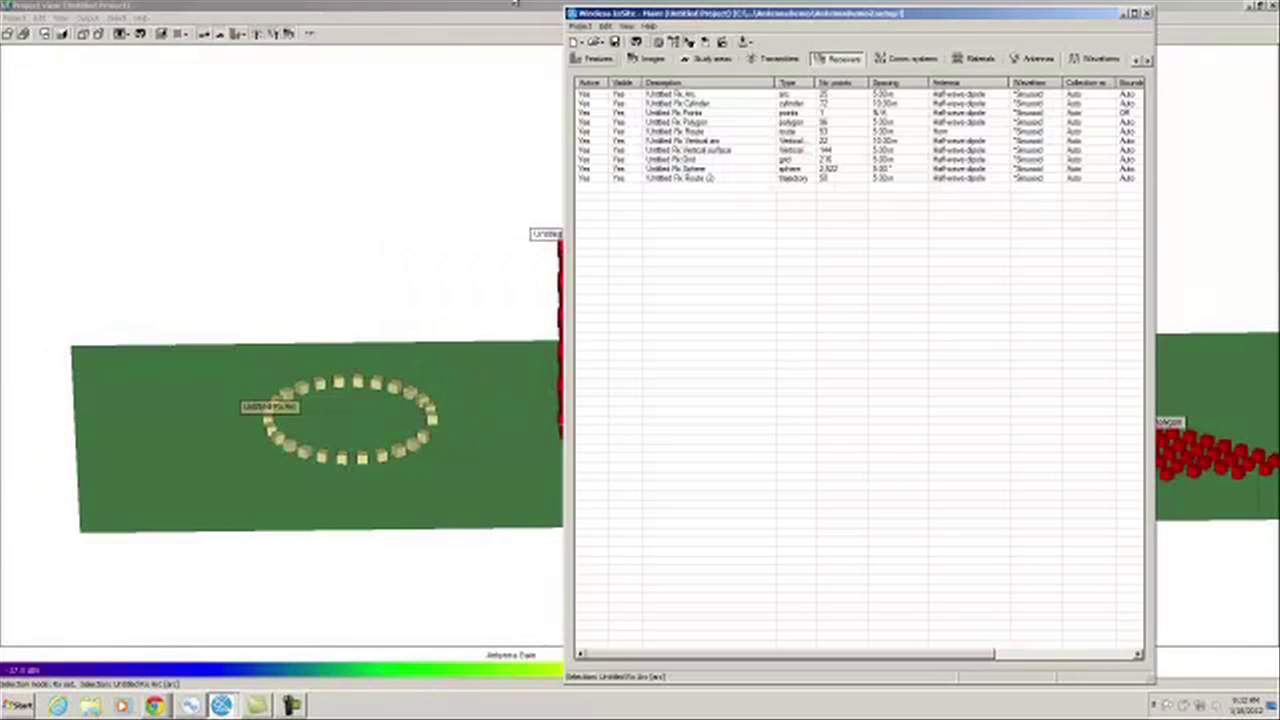
Step: Set the selection mode to receiver sets and select the cylinder, points and polygon sets one after another in the project view
click(117, 18)
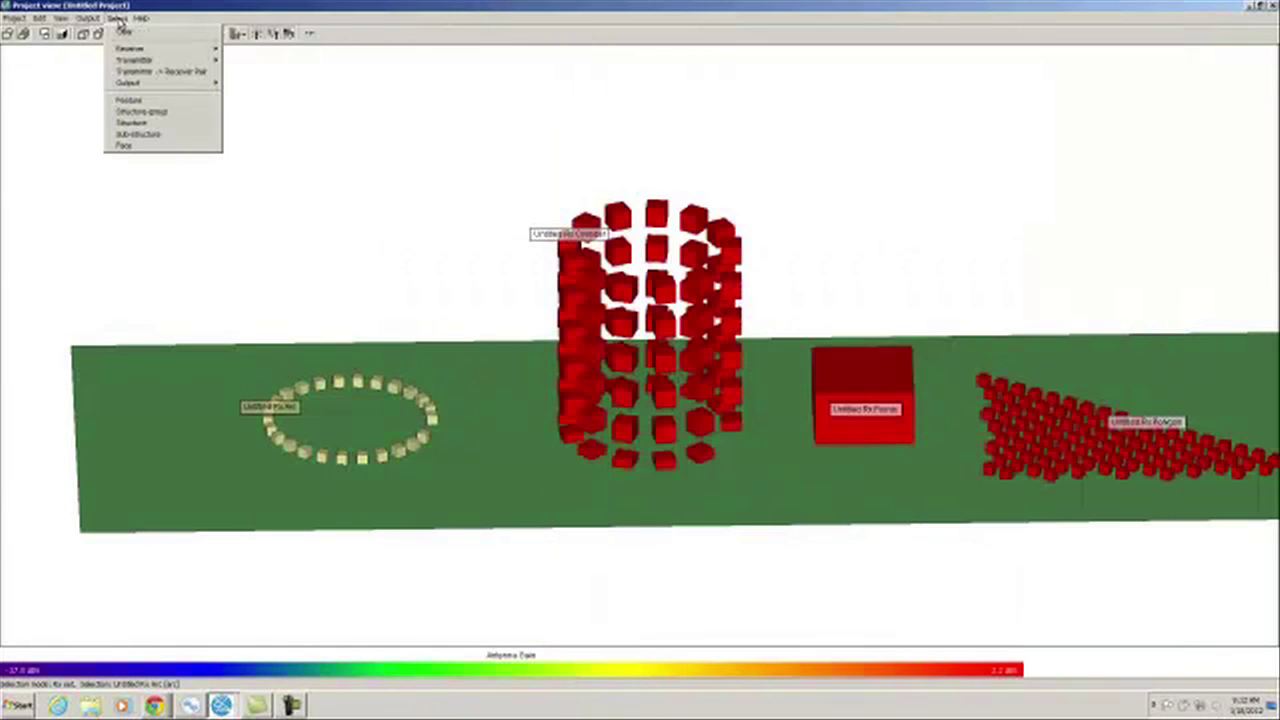
mouse_move(133, 50)
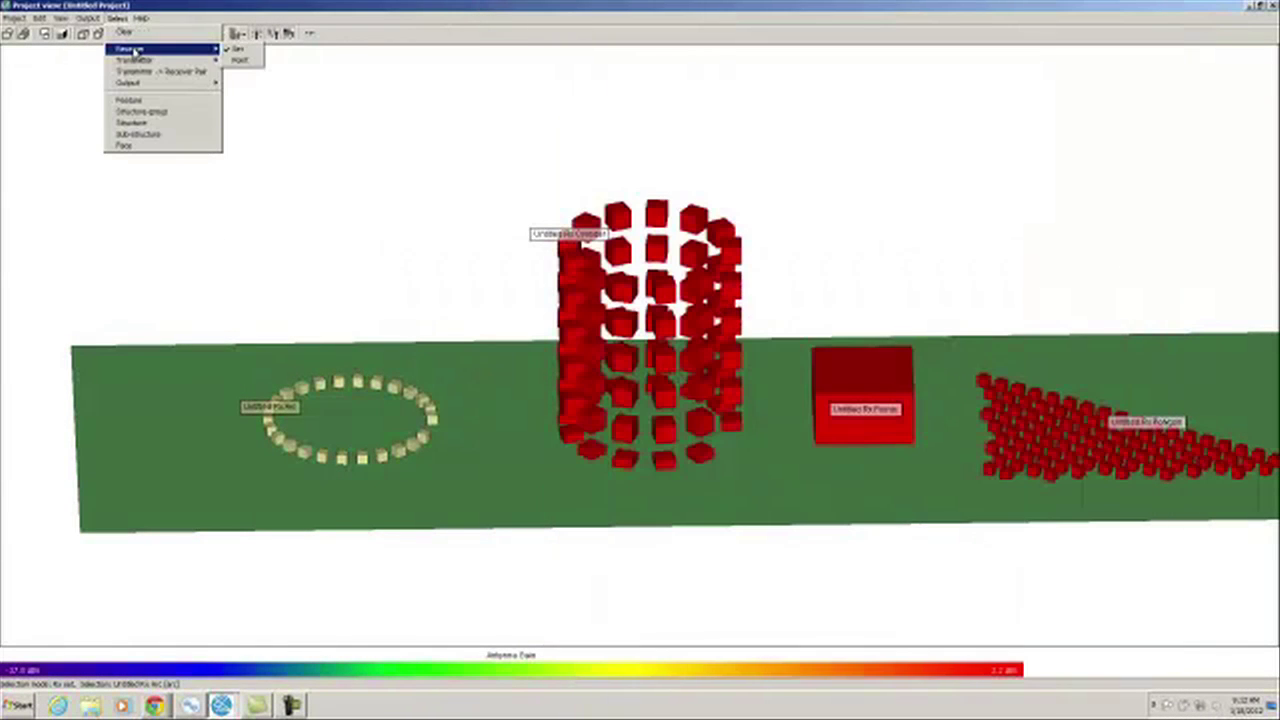
click(246, 51)
click(624, 255)
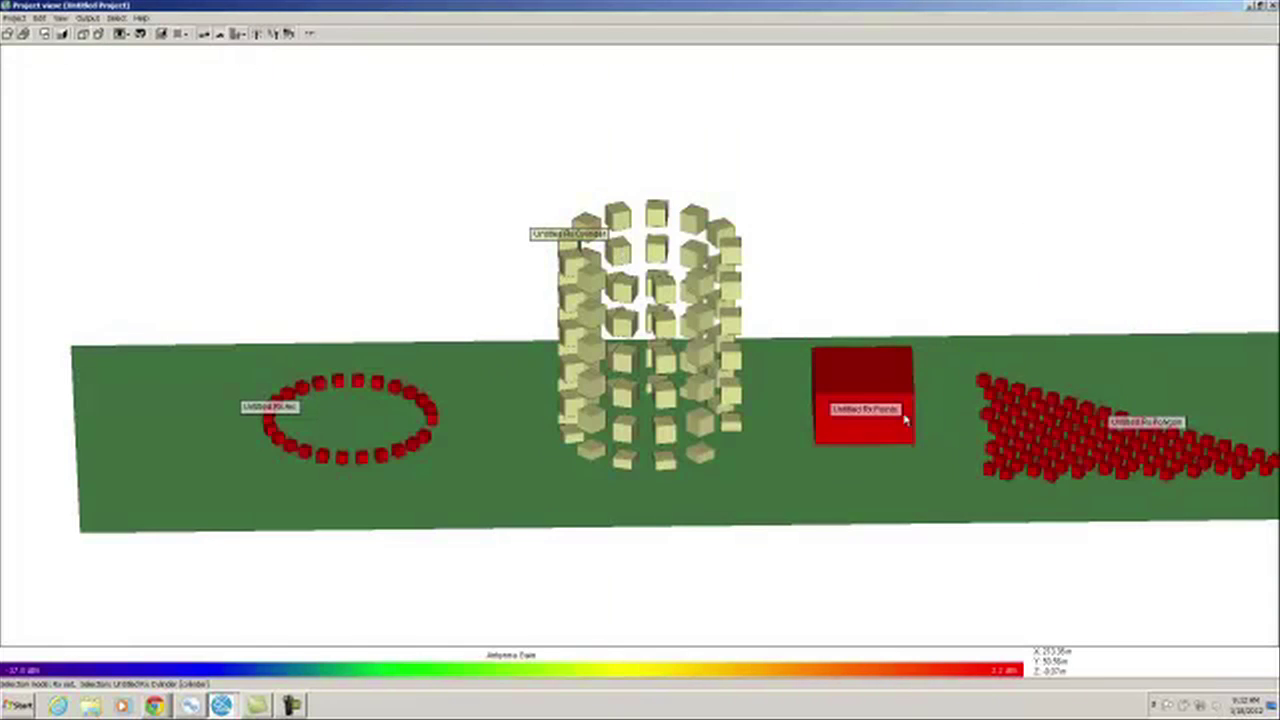
click(862, 410)
click(1006, 427)
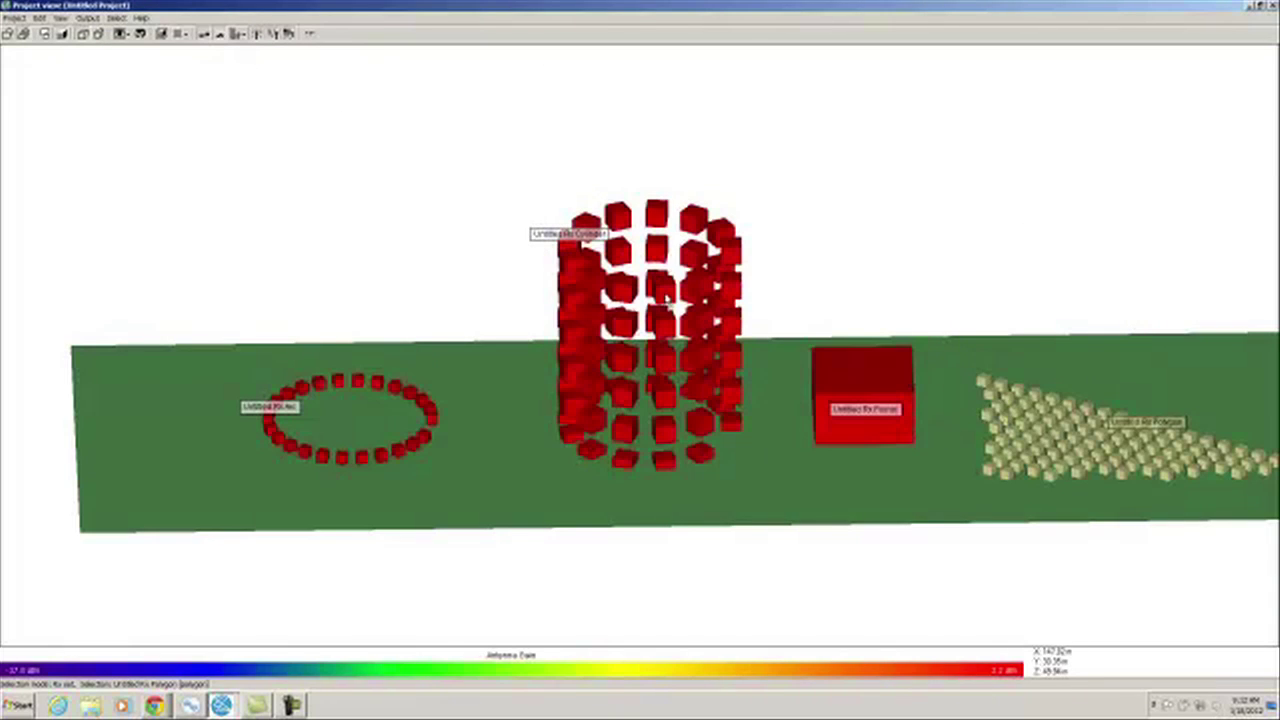
Step: Review the receiver properties of the cylinder set from the project view
click(666, 295)
right_click(667, 296)
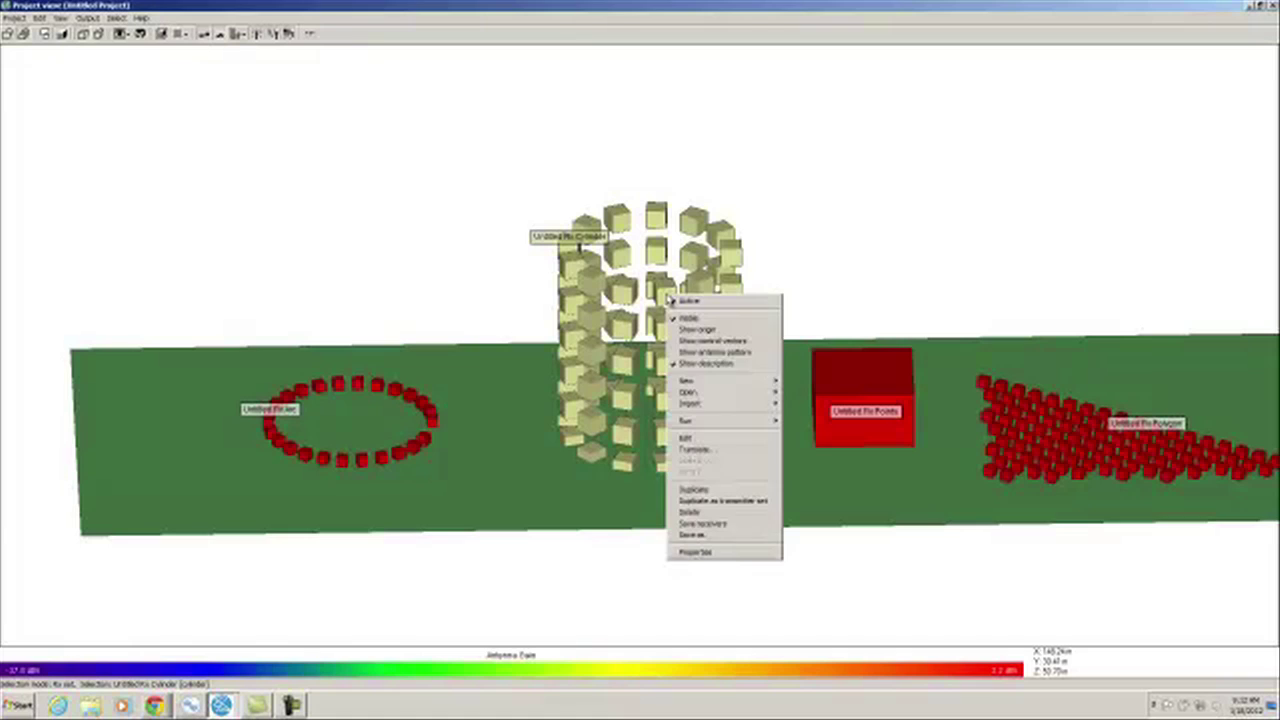
click(727, 556)
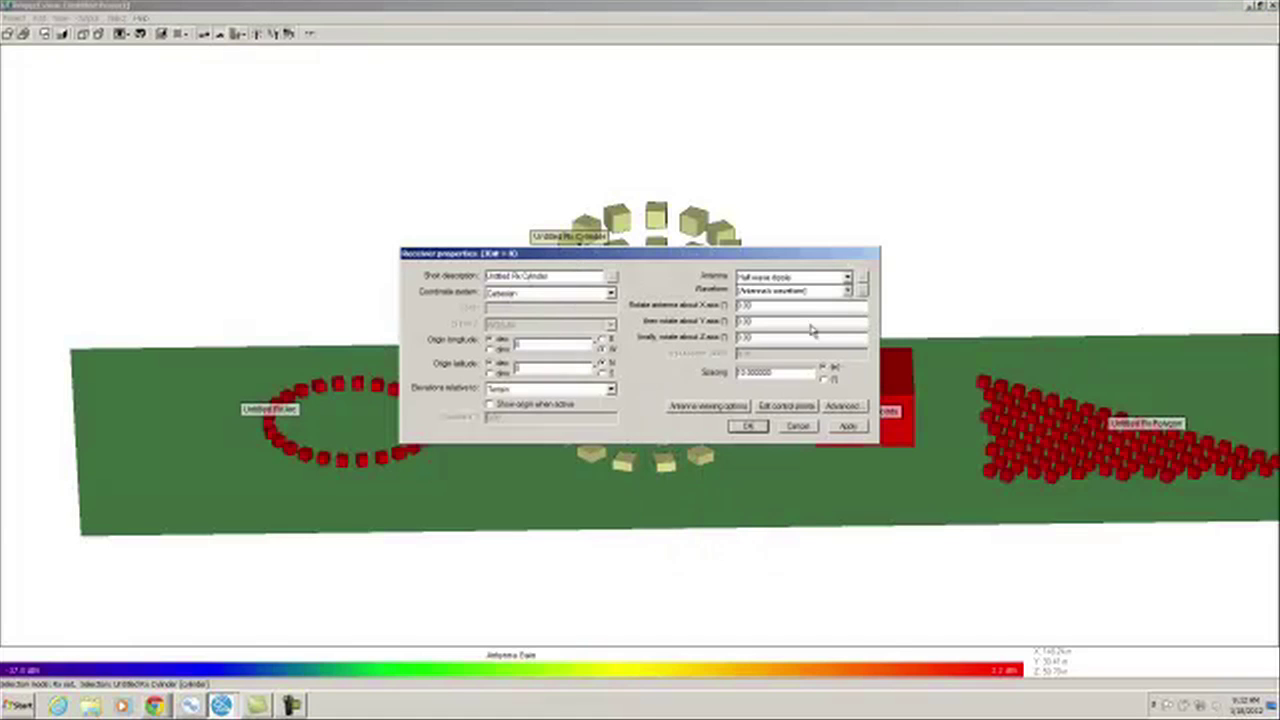
click(750, 427)
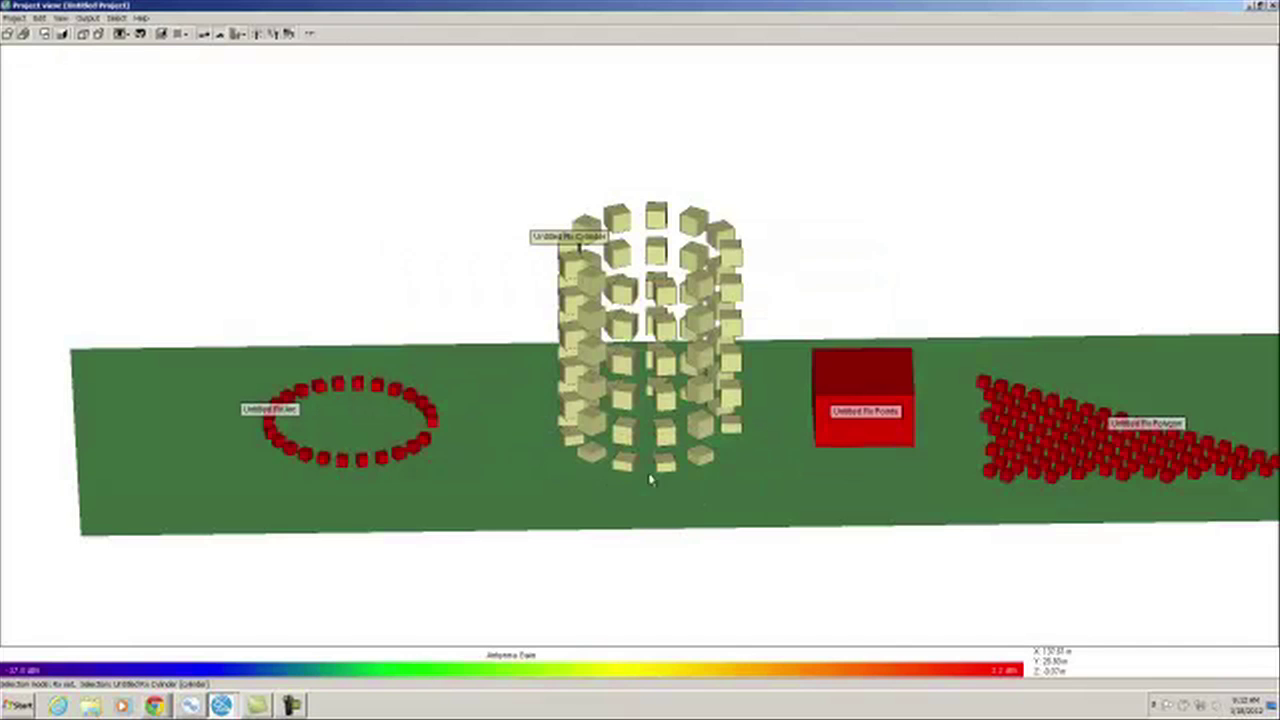
Step: Examine the shapes of the polygon, route, trajectory, vertical arc, vertical surface, grid and sphere receiver sets along the terrain
drag(697, 486, 161, 476)
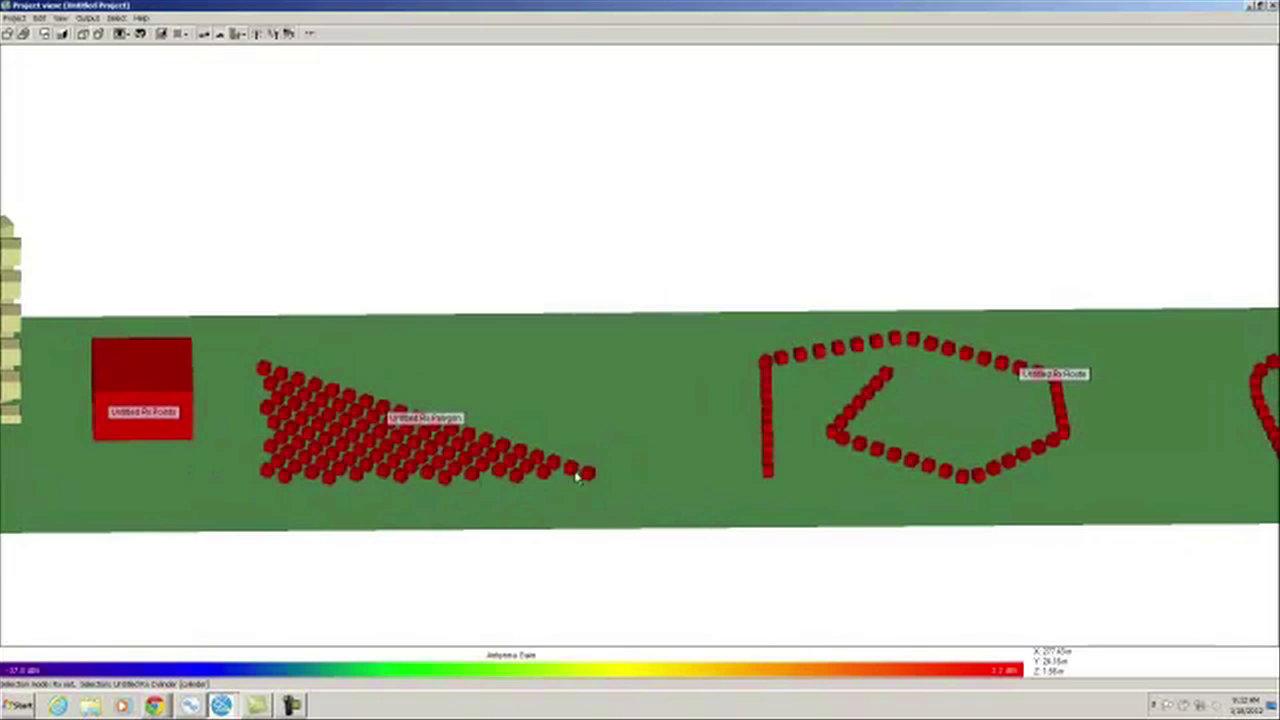
drag(915, 503, 414, 532)
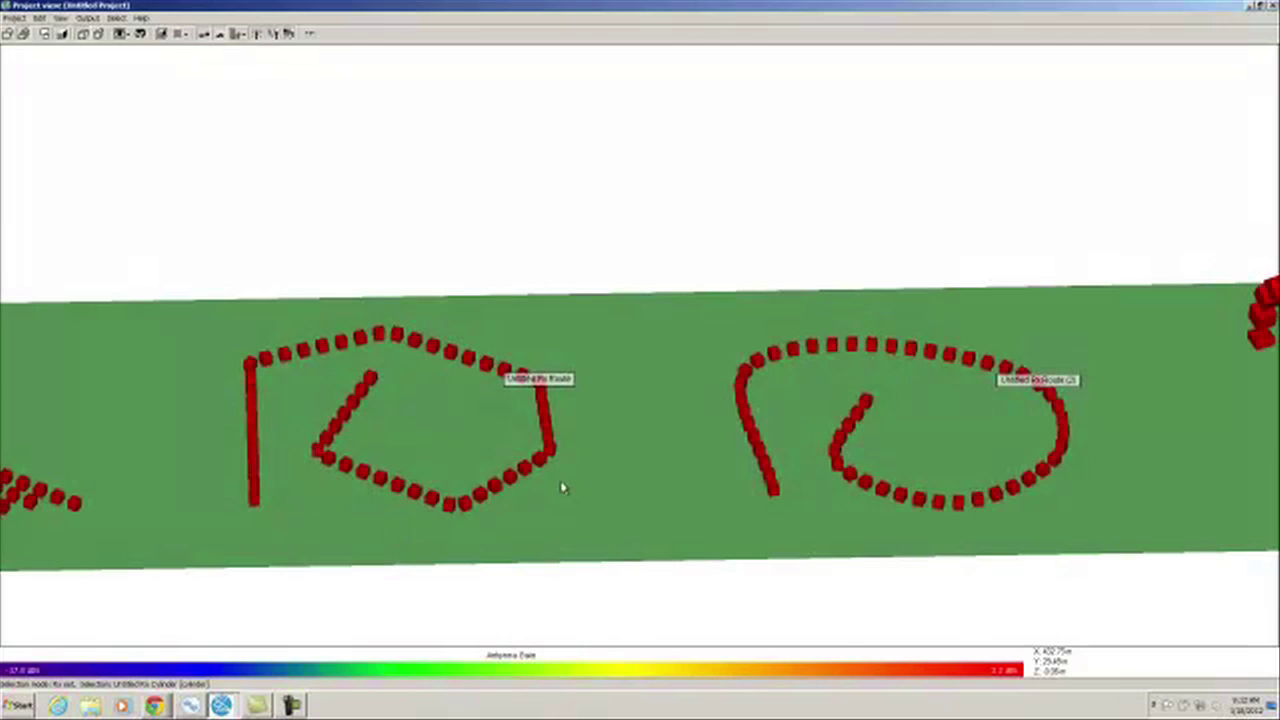
drag(664, 484, 337, 503)
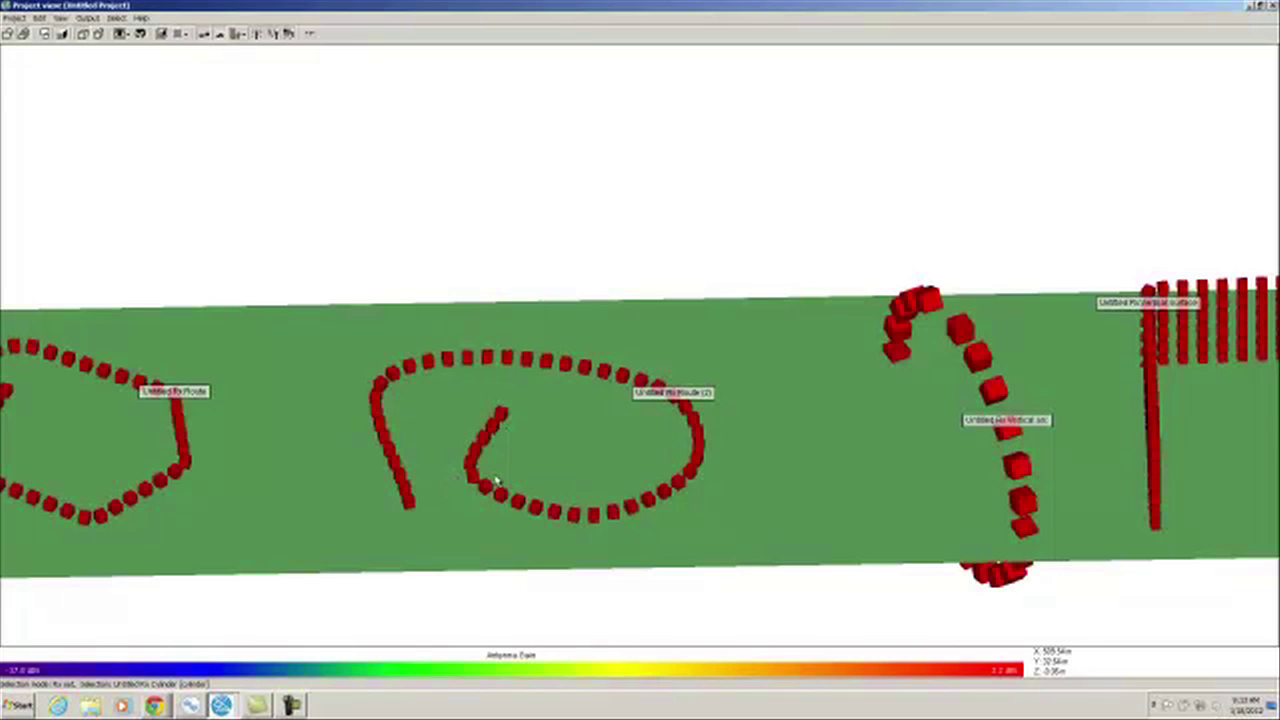
drag(862, 472, 409, 512)
drag(588, 510, 555, 457)
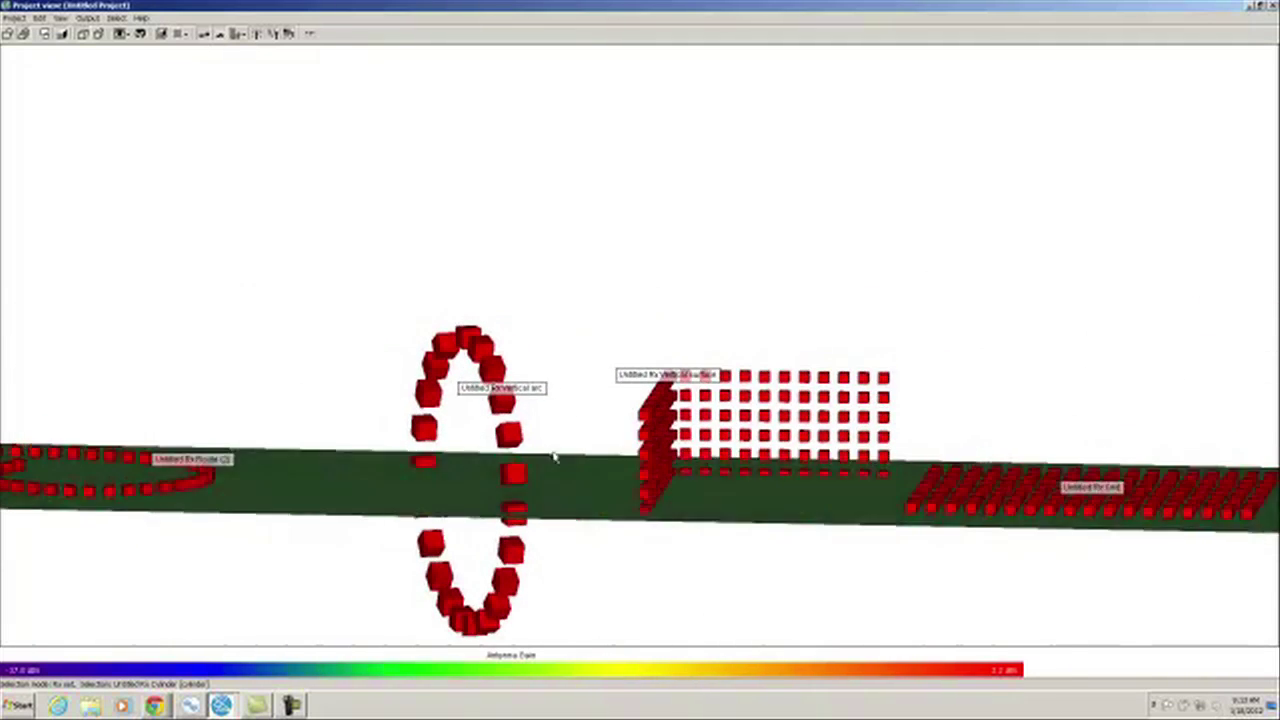
drag(762, 512, 535, 497)
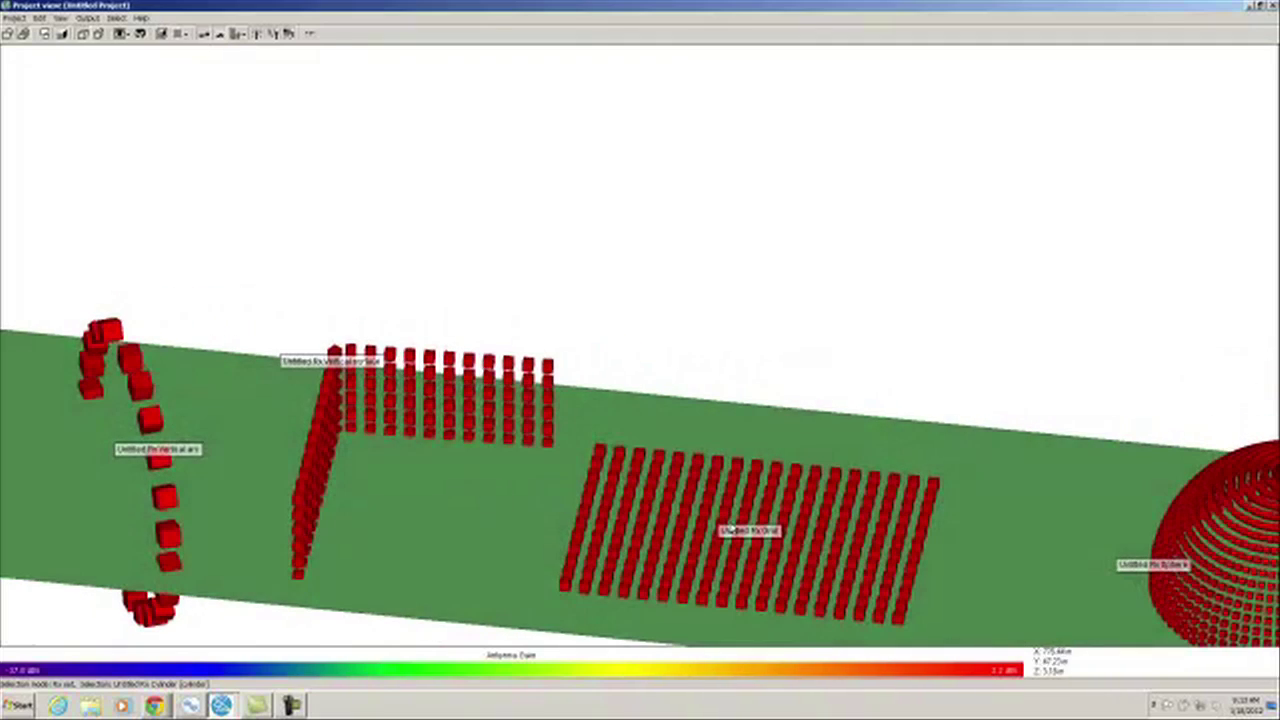
drag(951, 537, 492, 365)
drag(309, 372, 318, 352)
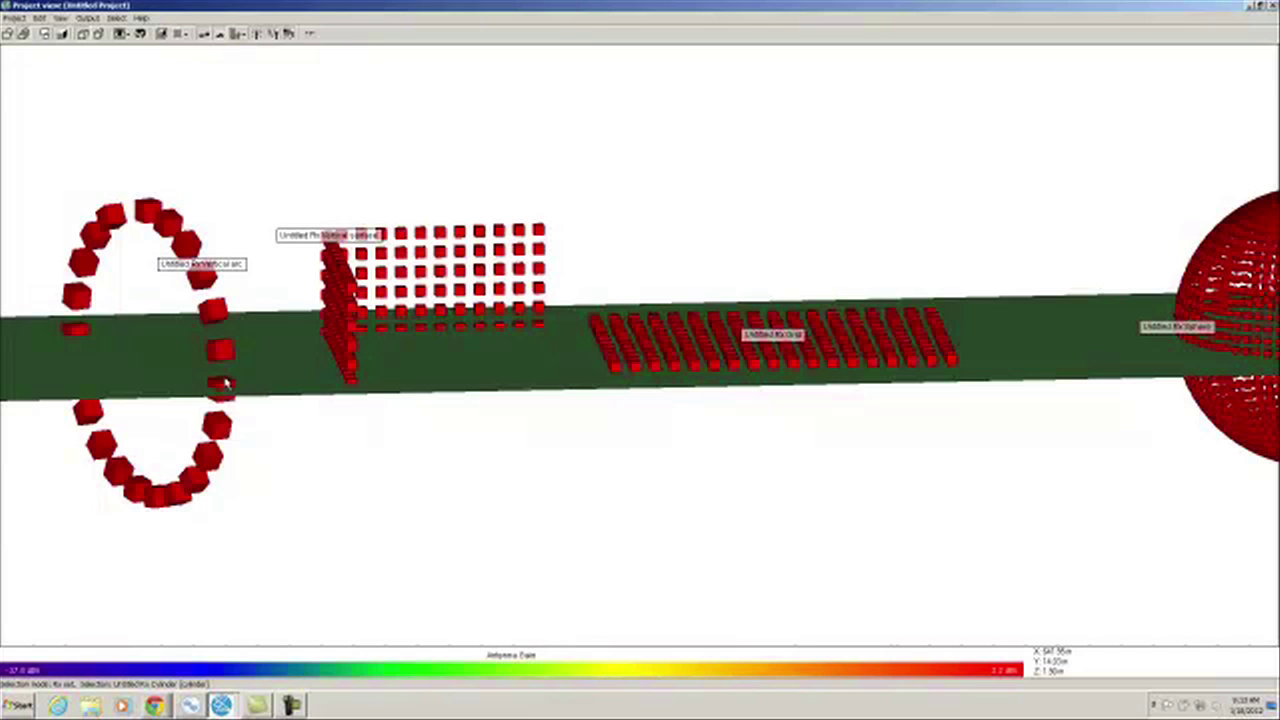
Step: Return to the angular Untitled Rx Route receiver set and open its properties
middle_drag(120, 336, 609, 375)
middle_drag(118, 378, 648, 369)
drag(443, 383, 440, 452)
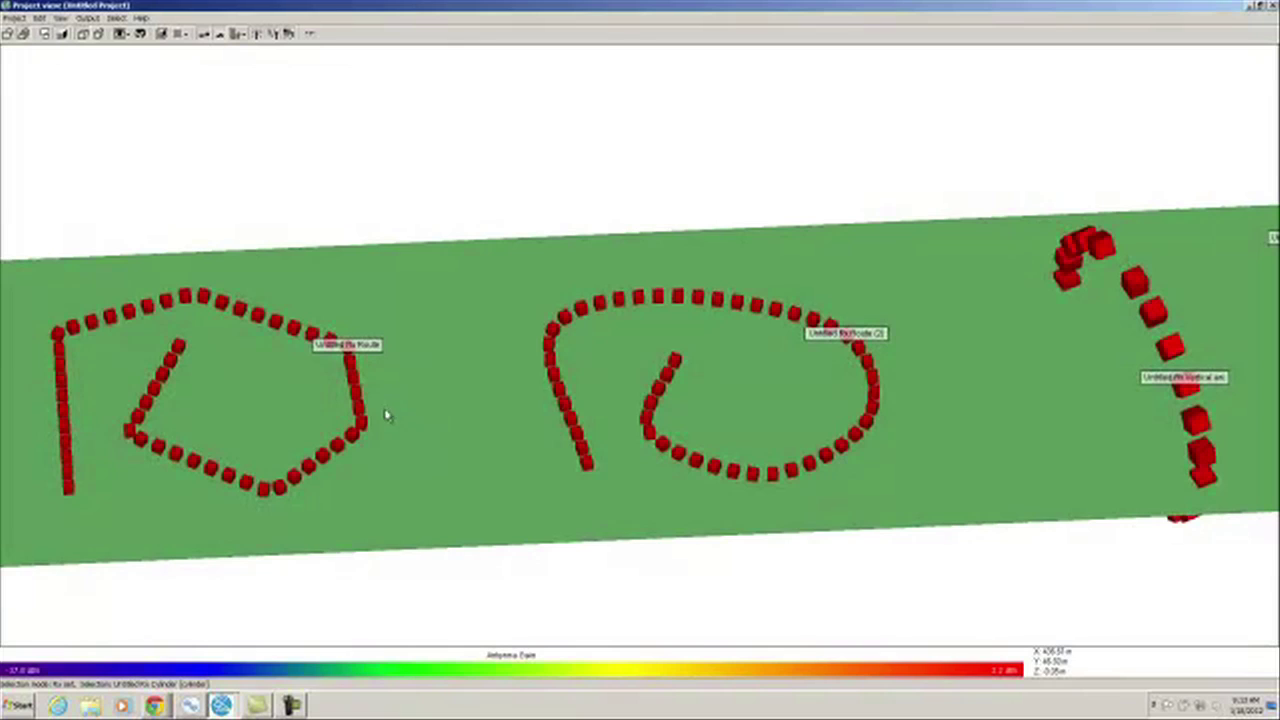
middle_drag(400, 430, 493, 429)
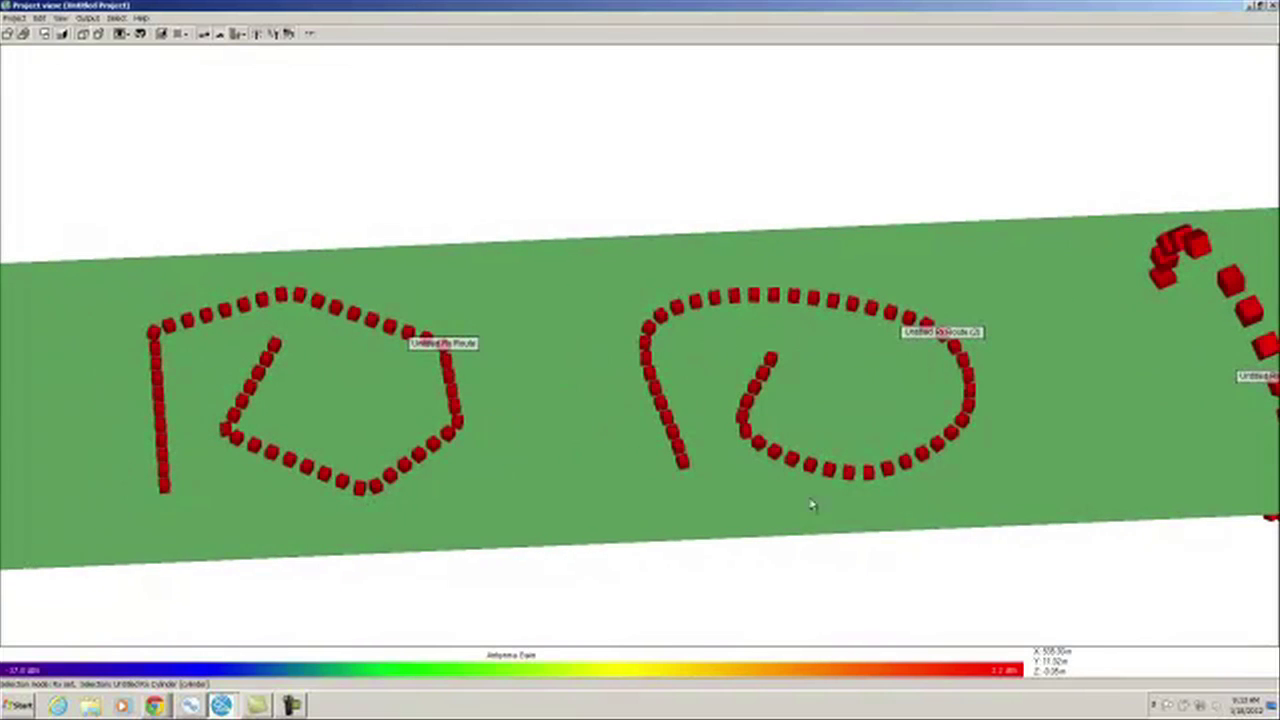
click(153, 338)
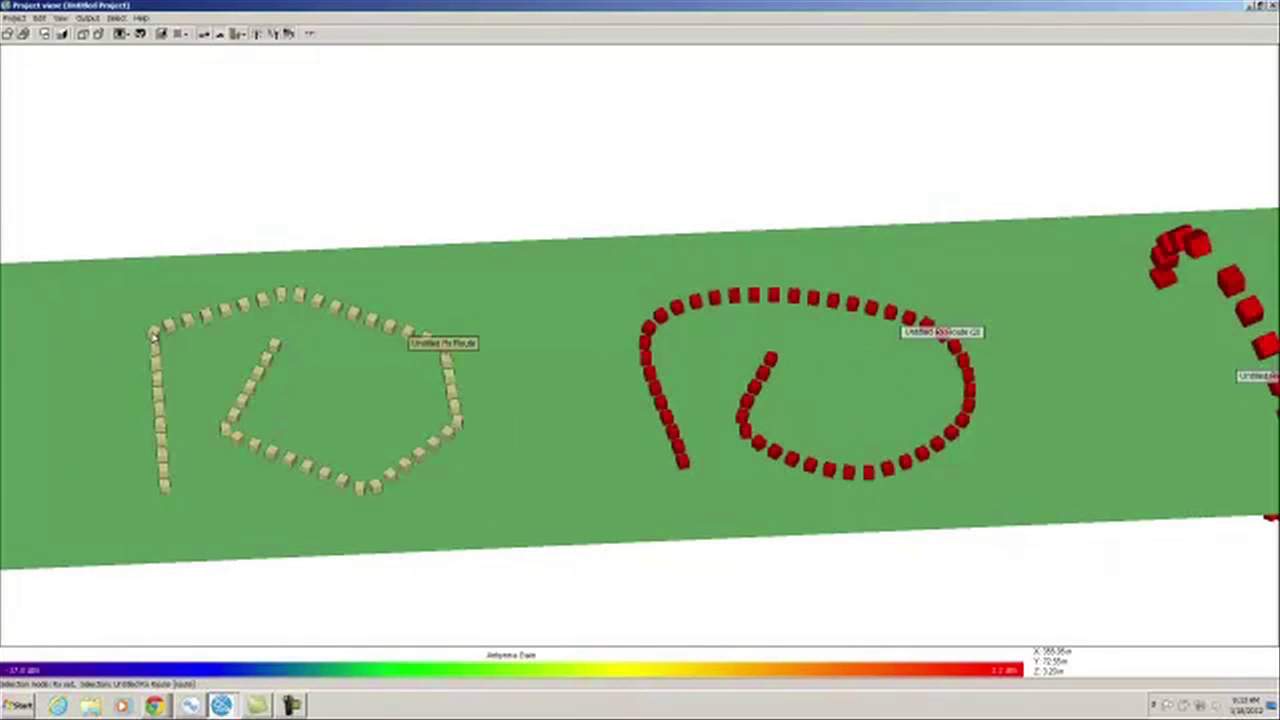
right_click(153, 338)
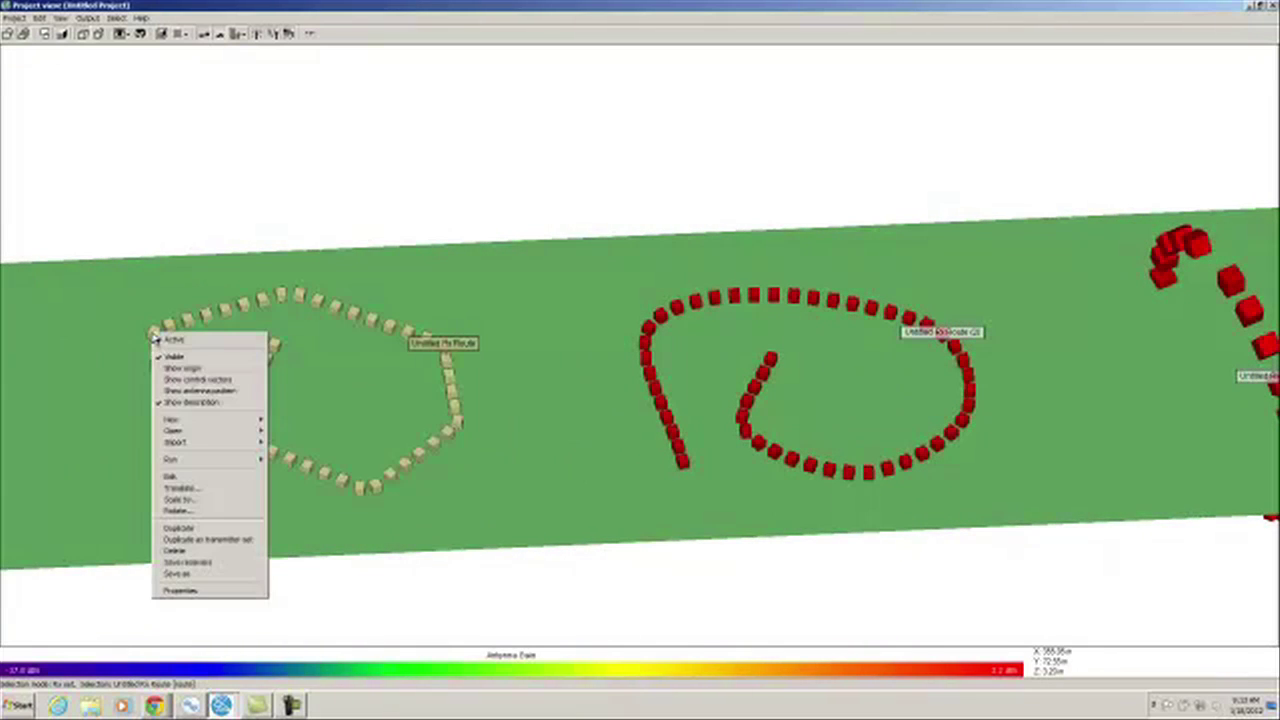
click(212, 597)
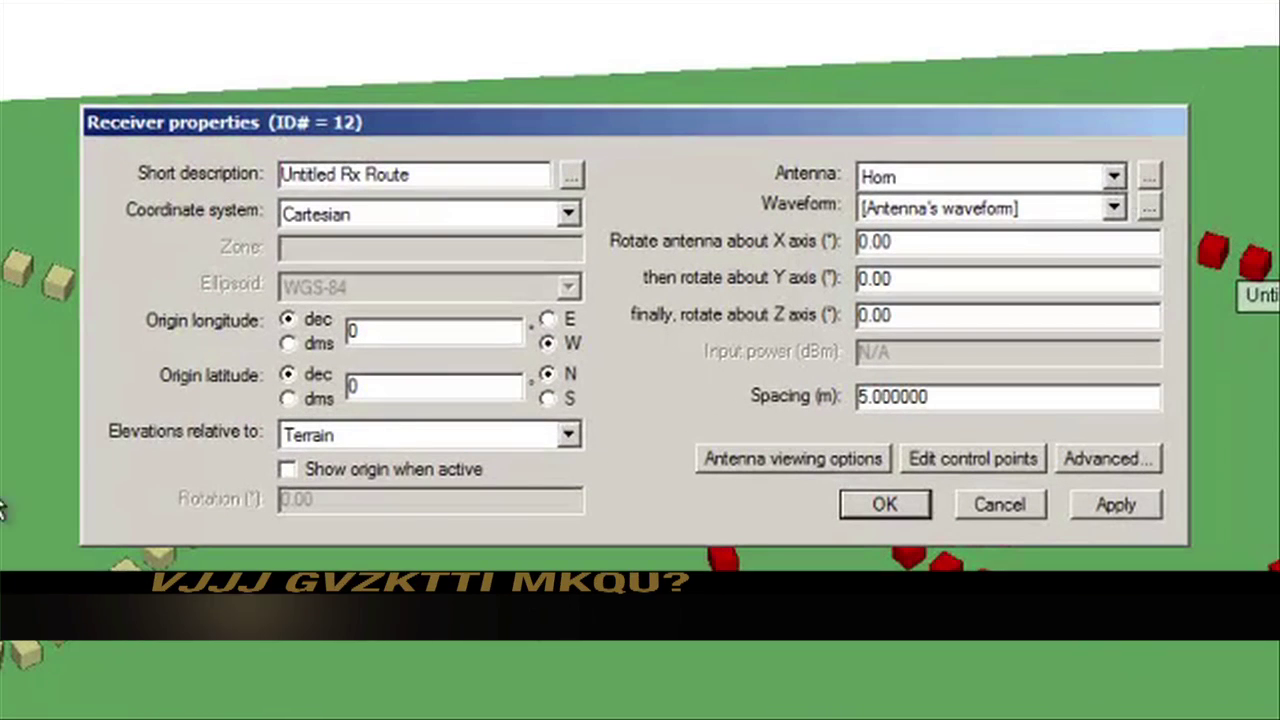
Step: Make the control vectors and antenna pattern visible for the Untitled Rx Route set and apply the changes
click(764, 460)
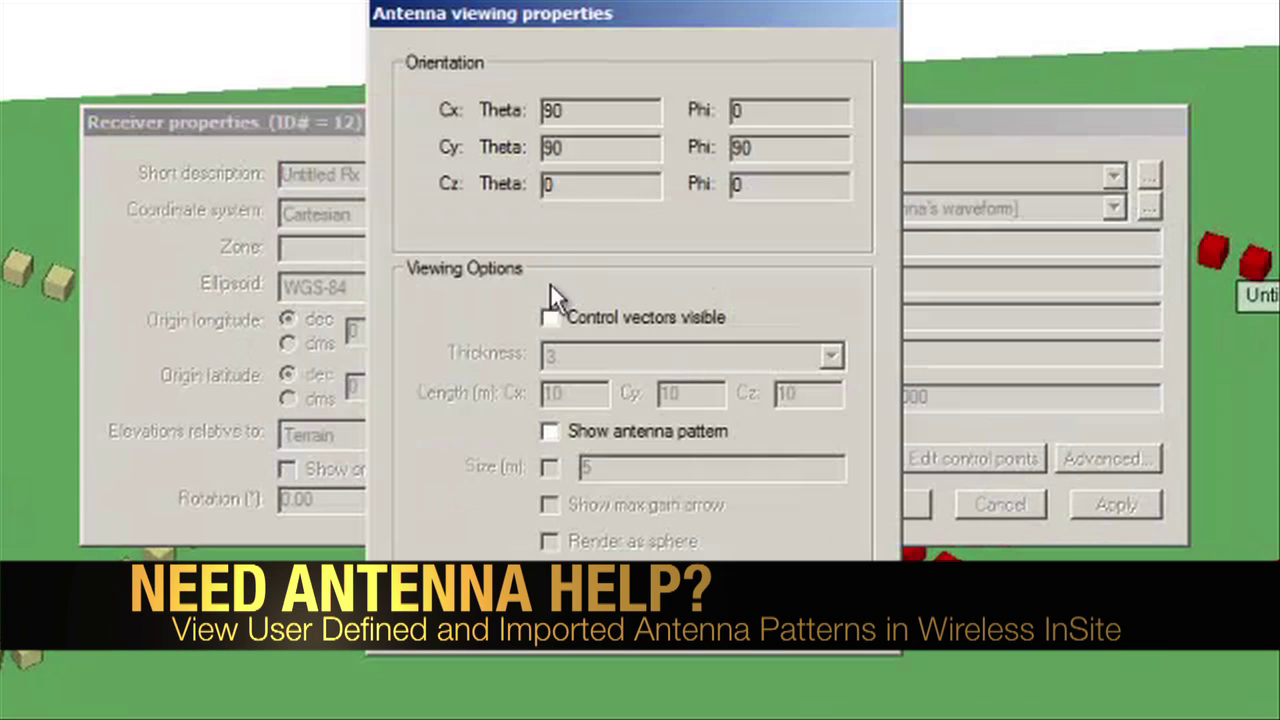
click(551, 319)
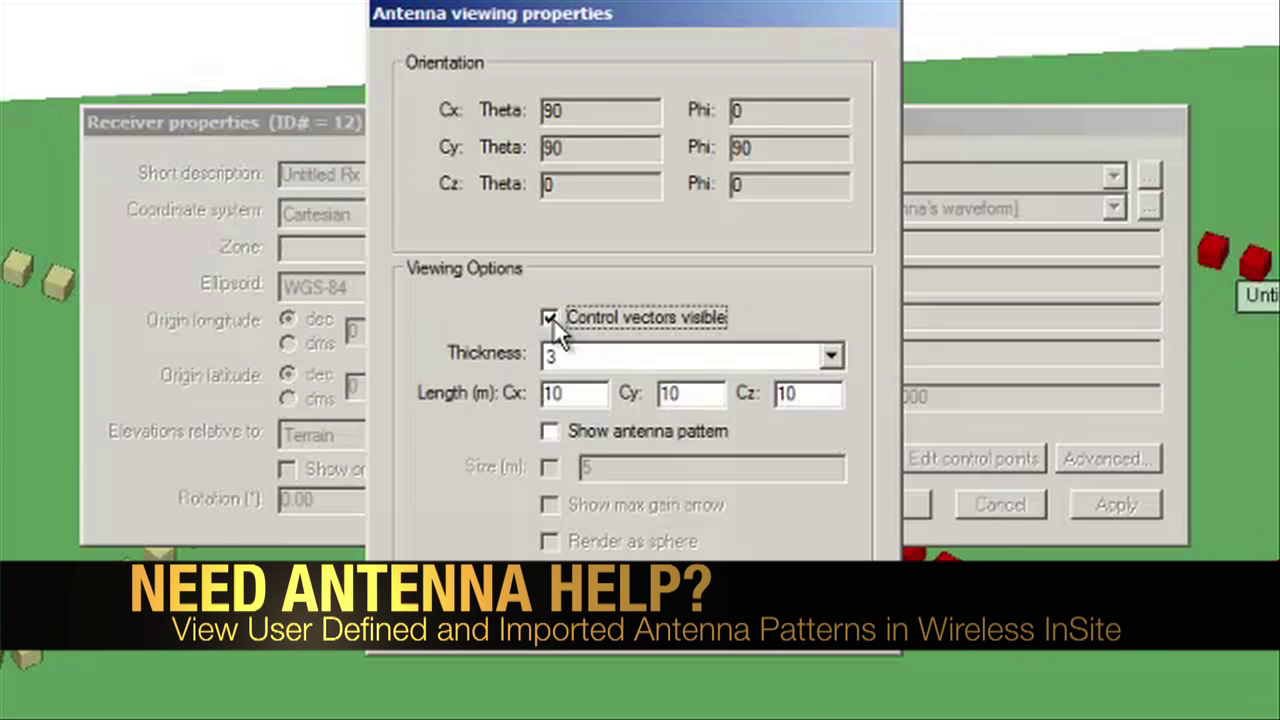
click(552, 430)
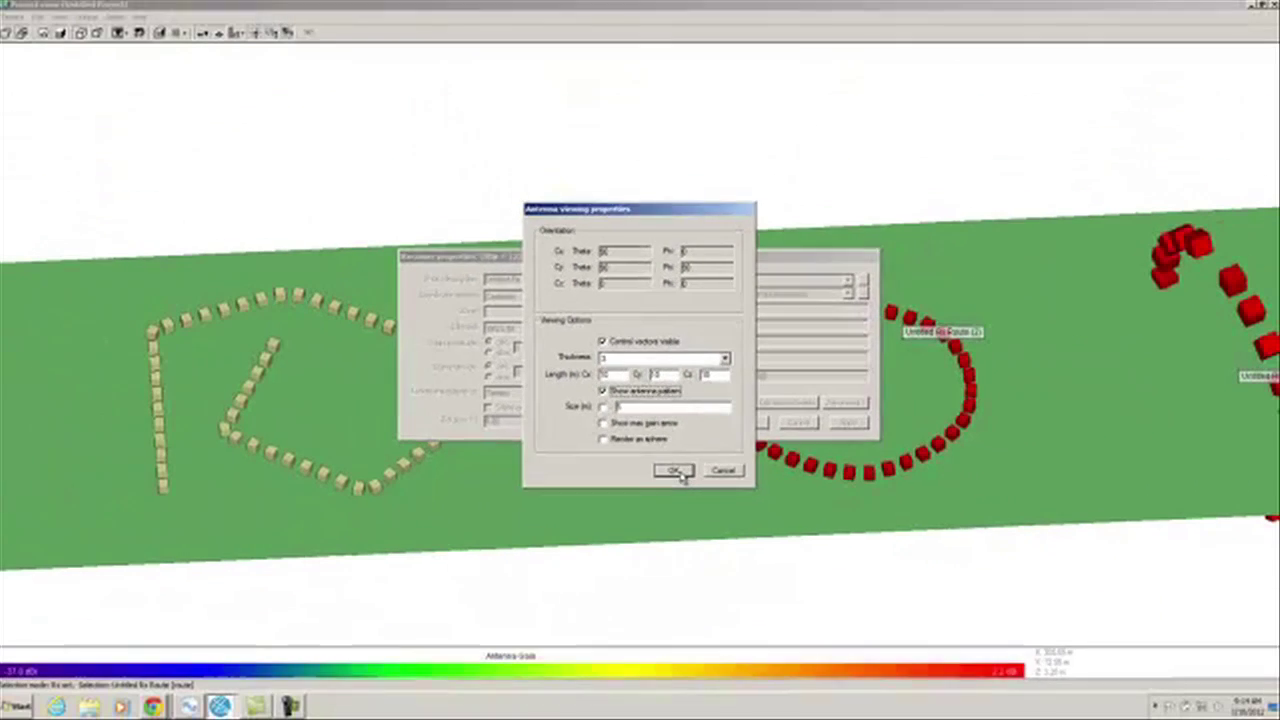
click(712, 613)
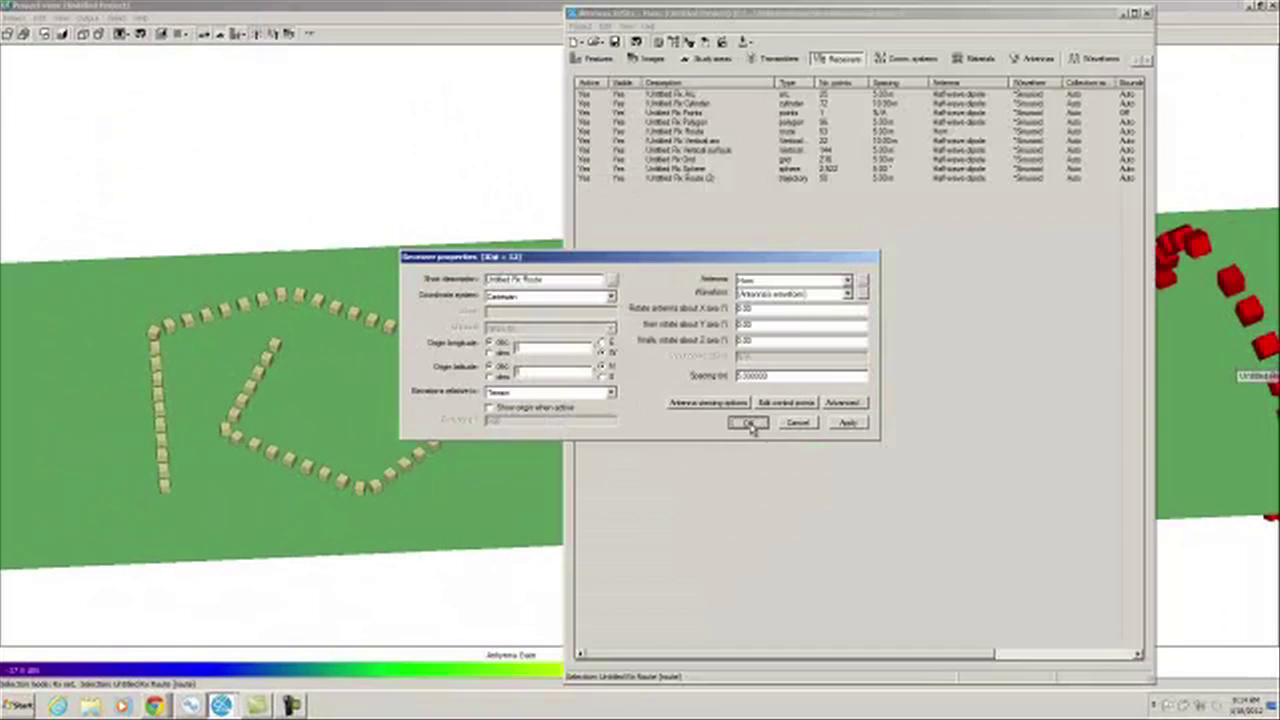
click(750, 423)
middle_drag(229, 484, 486, 472)
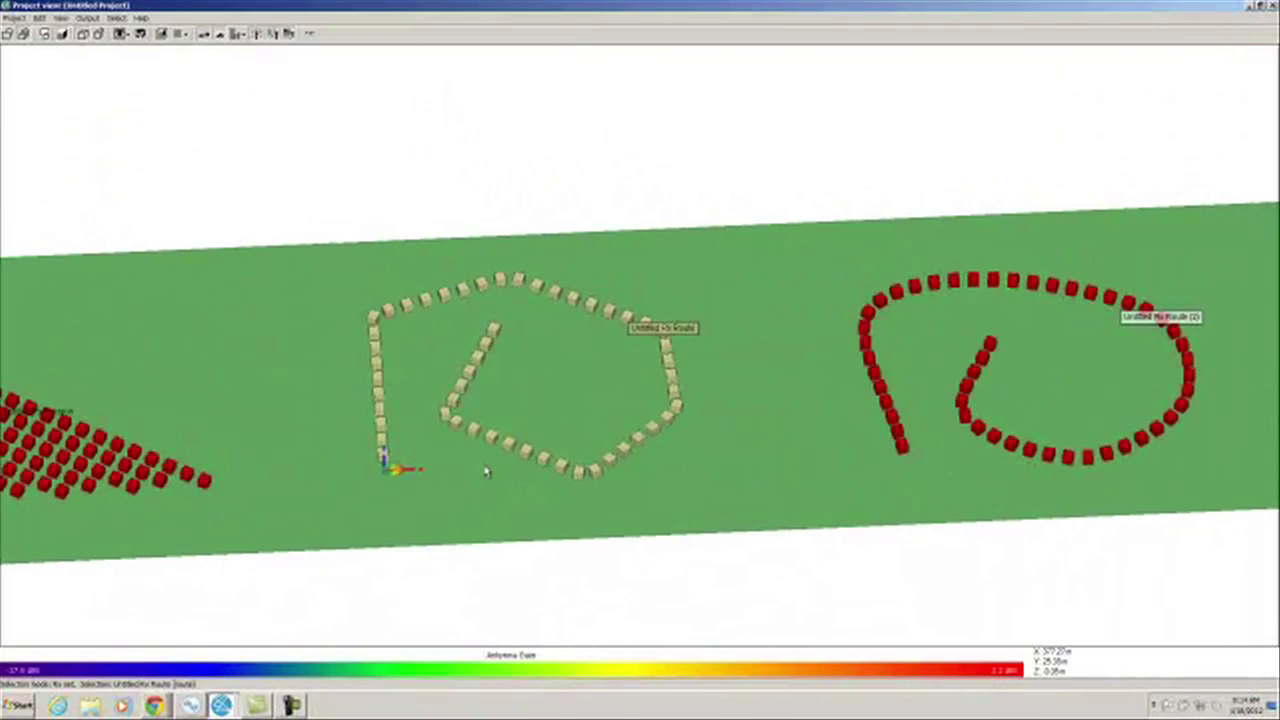
Step: Switch the selection mode to individual receiver points and check the antenna at points on the first two segments of Untitled Rx Route
click(117, 18)
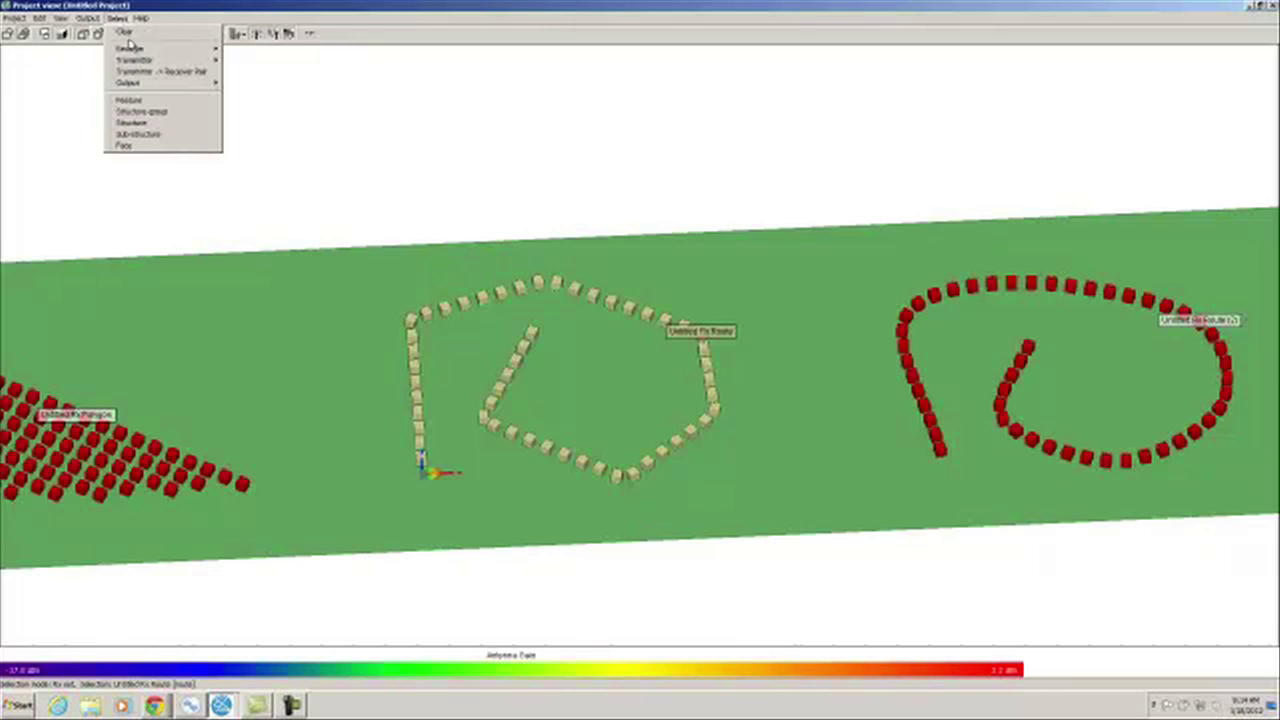
mouse_move(133, 50)
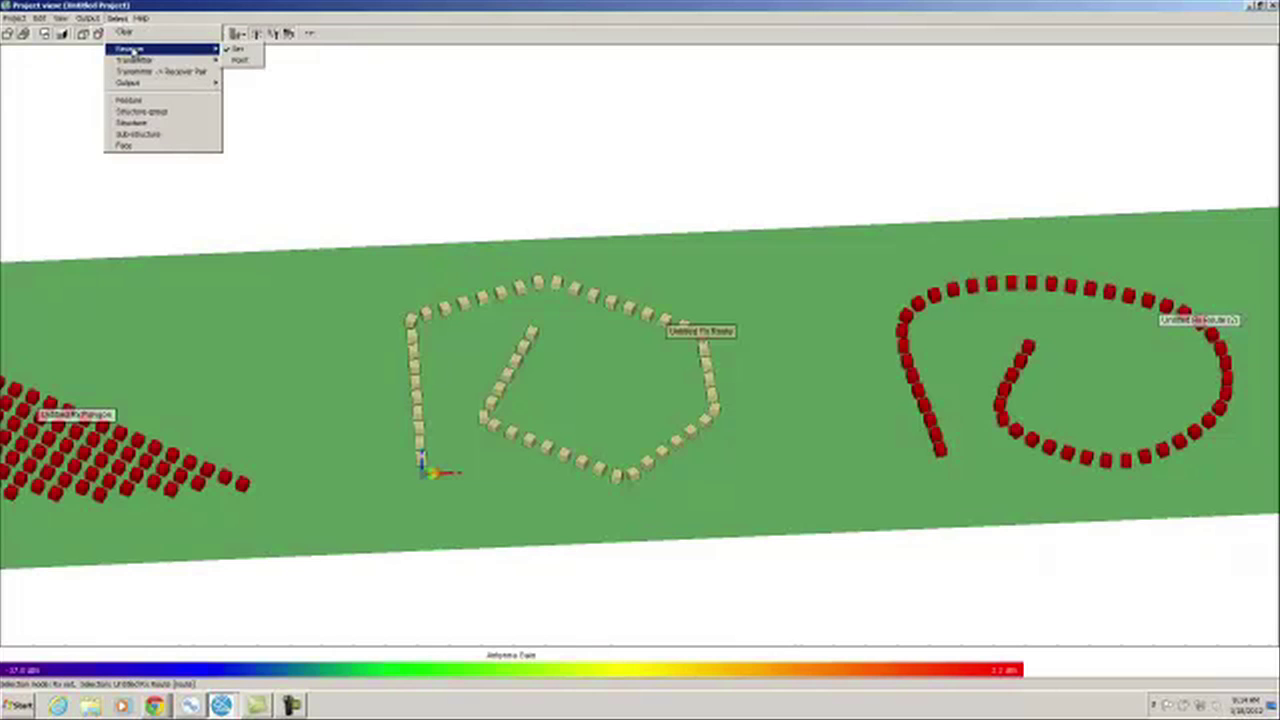
click(239, 60)
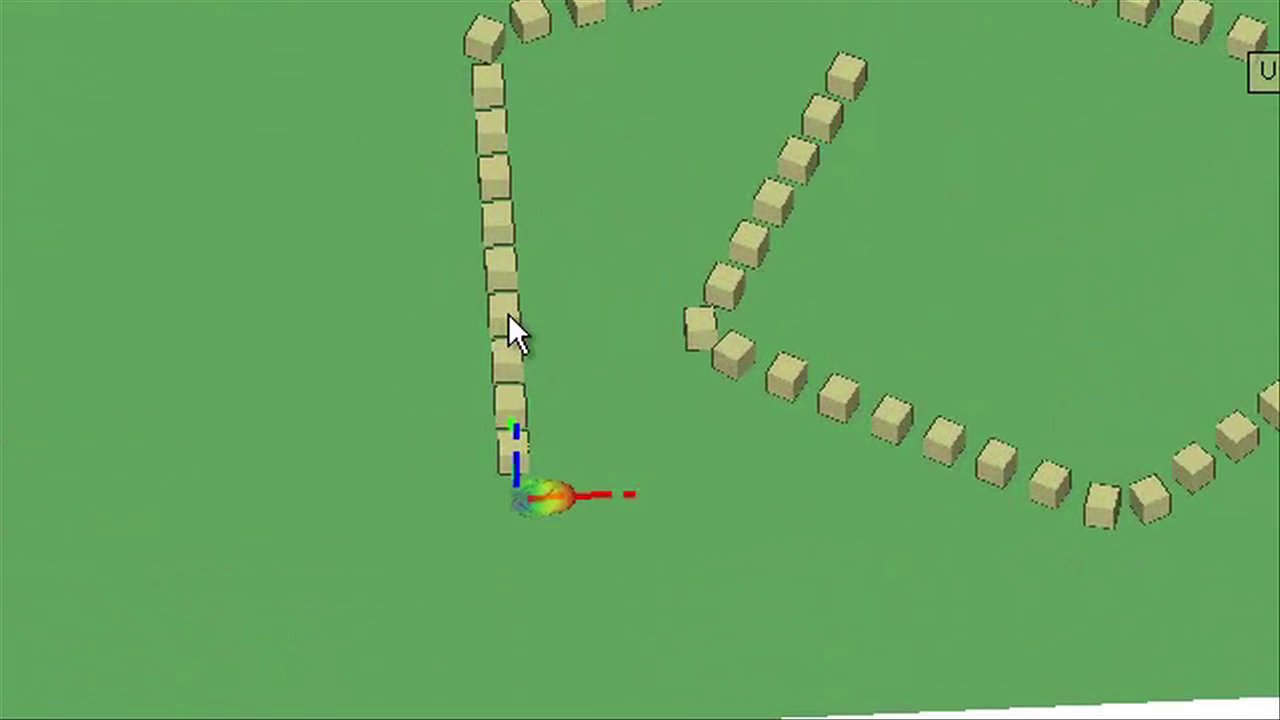
click(508, 313)
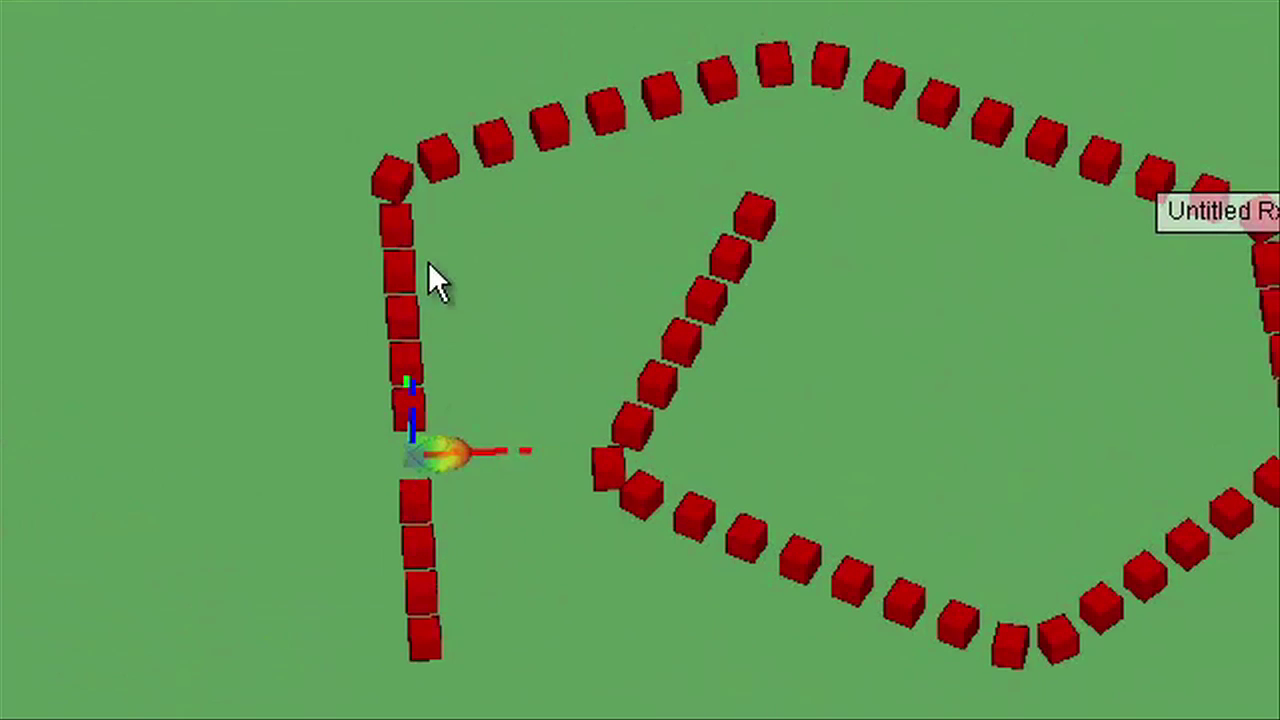
click(490, 84)
click(450, 207)
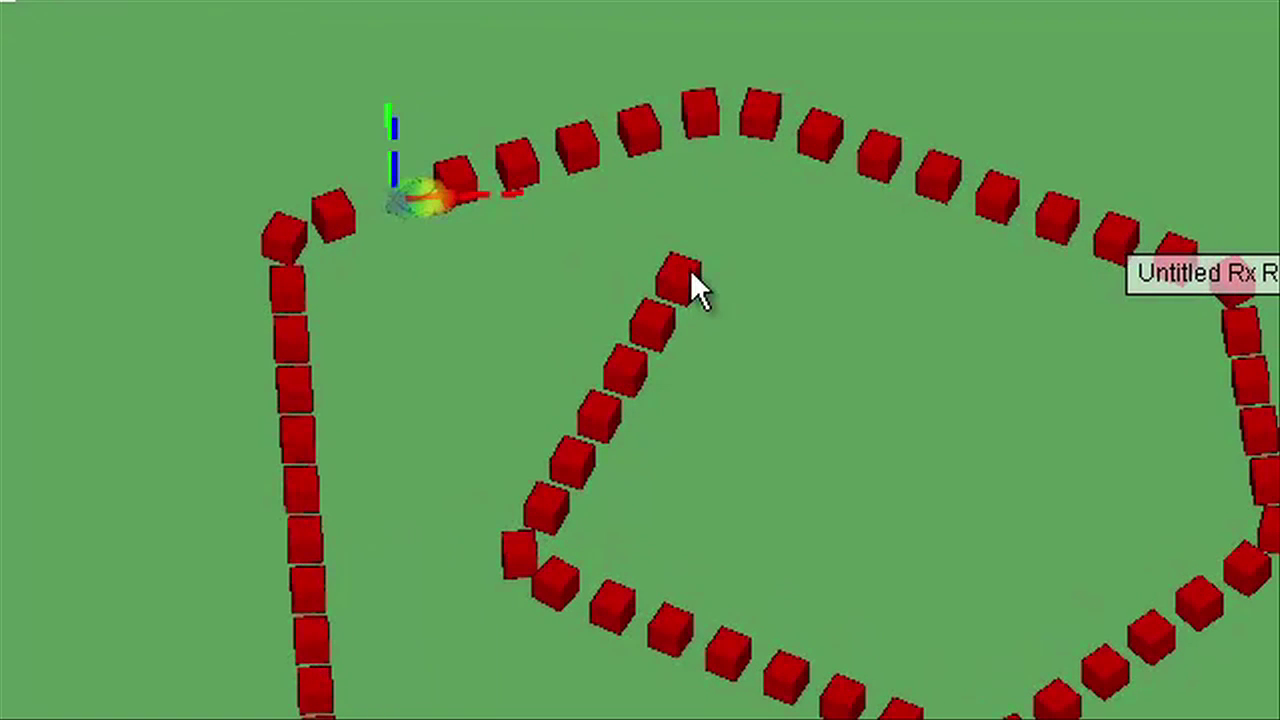
Step: Inspect the antenna orientation at receiver points along the inner, lower and far-side segments of the angular Untitled Rx Route
click(690, 270)
click(638, 360)
click(578, 472)
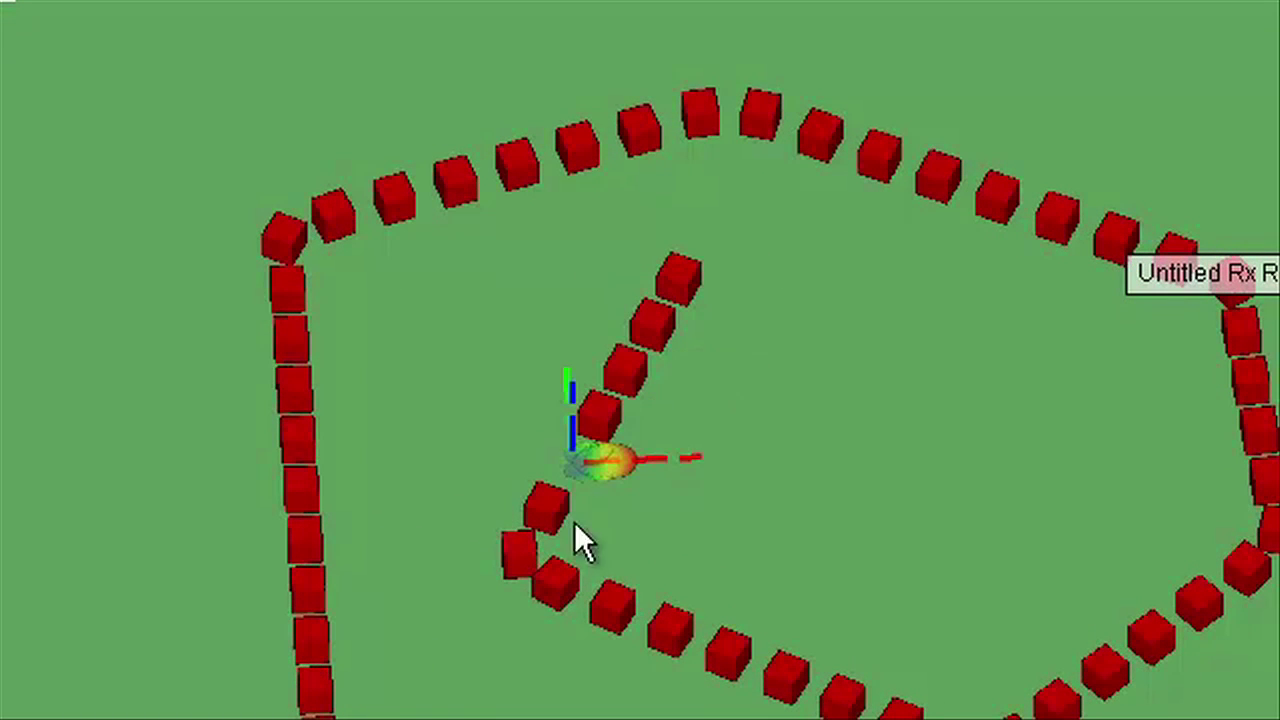
click(566, 600)
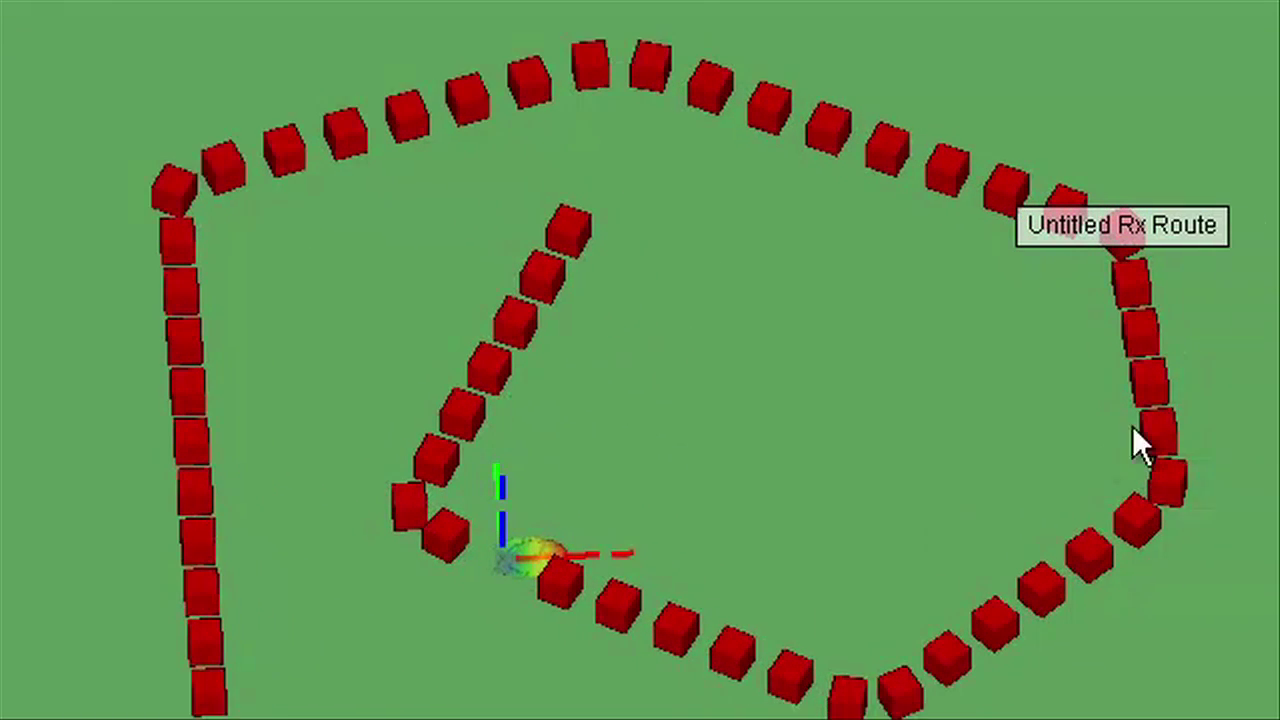
click(928, 352)
click(928, 350)
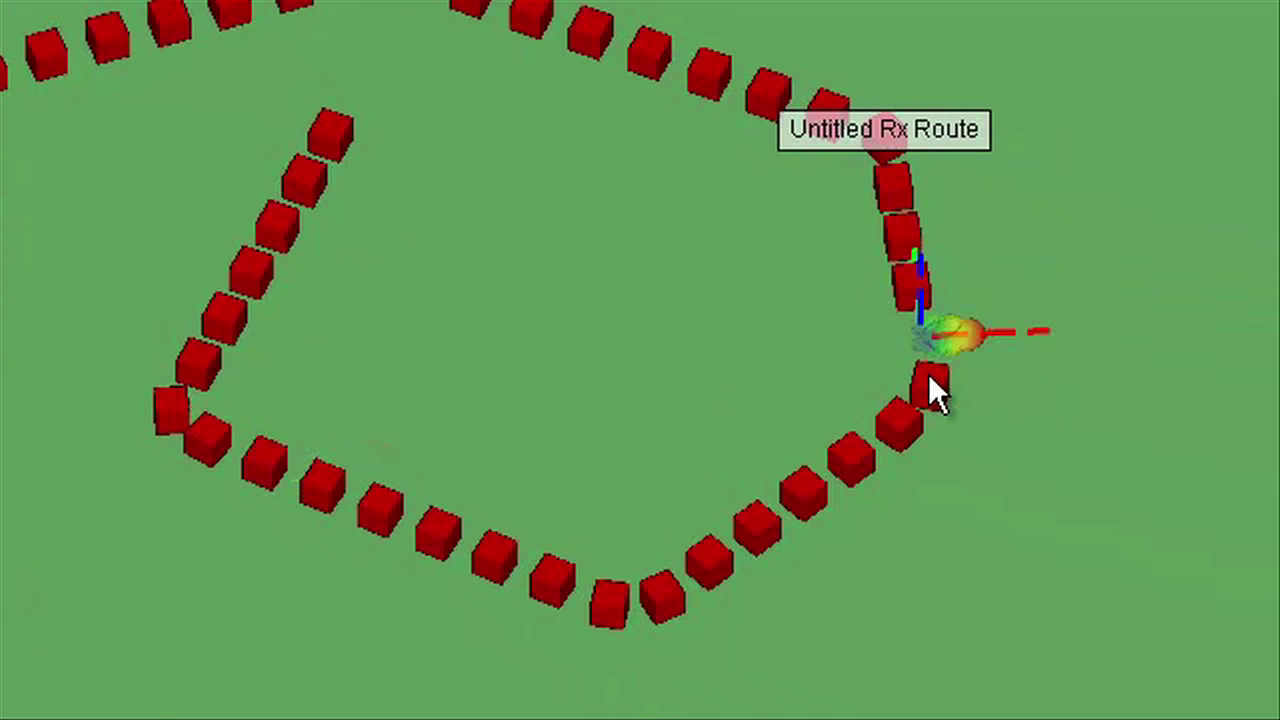
click(896, 423)
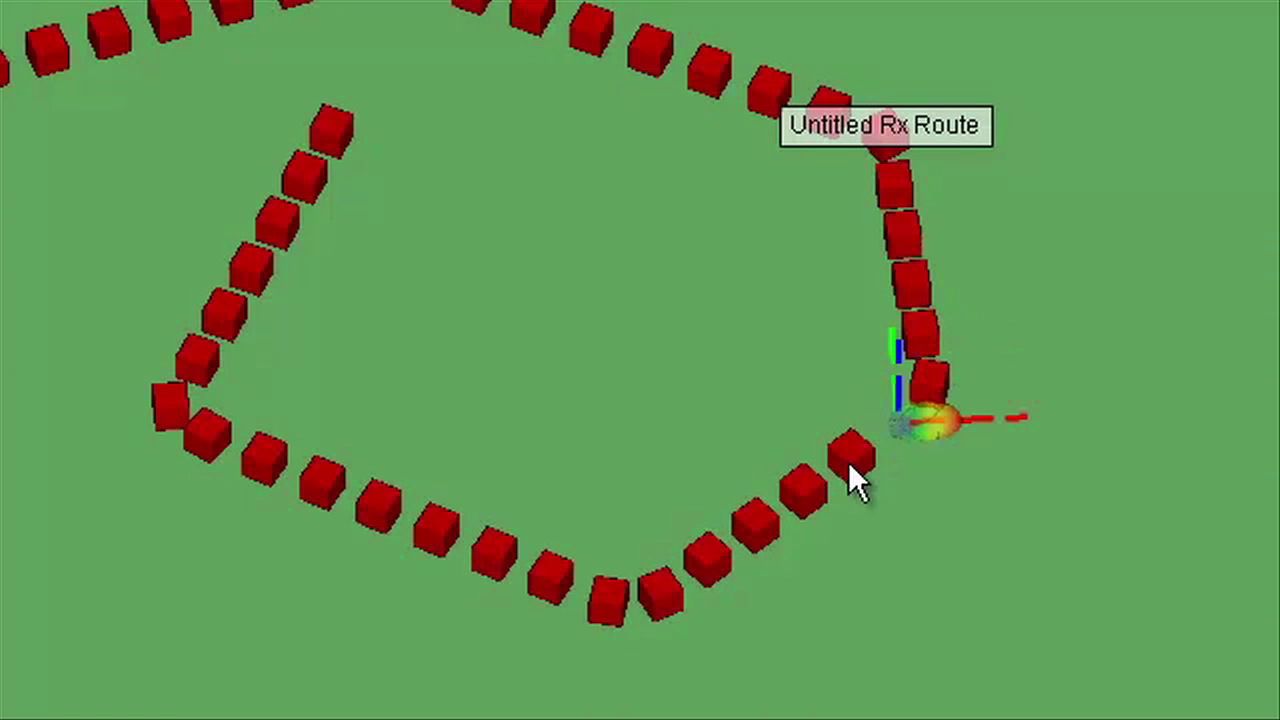
click(850, 462)
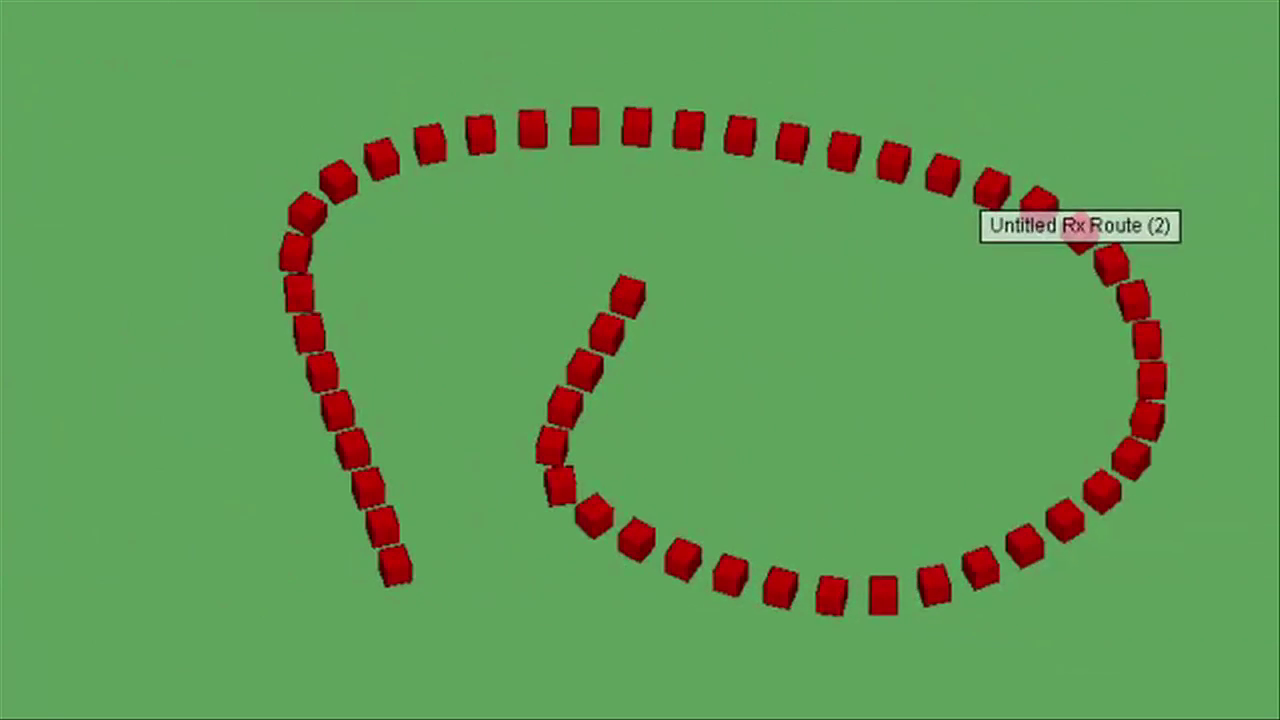
Step: Open the receiver properties of the curved Untitled Rx Route (2) set and assign it the Horn antenna
right_click(300, 258)
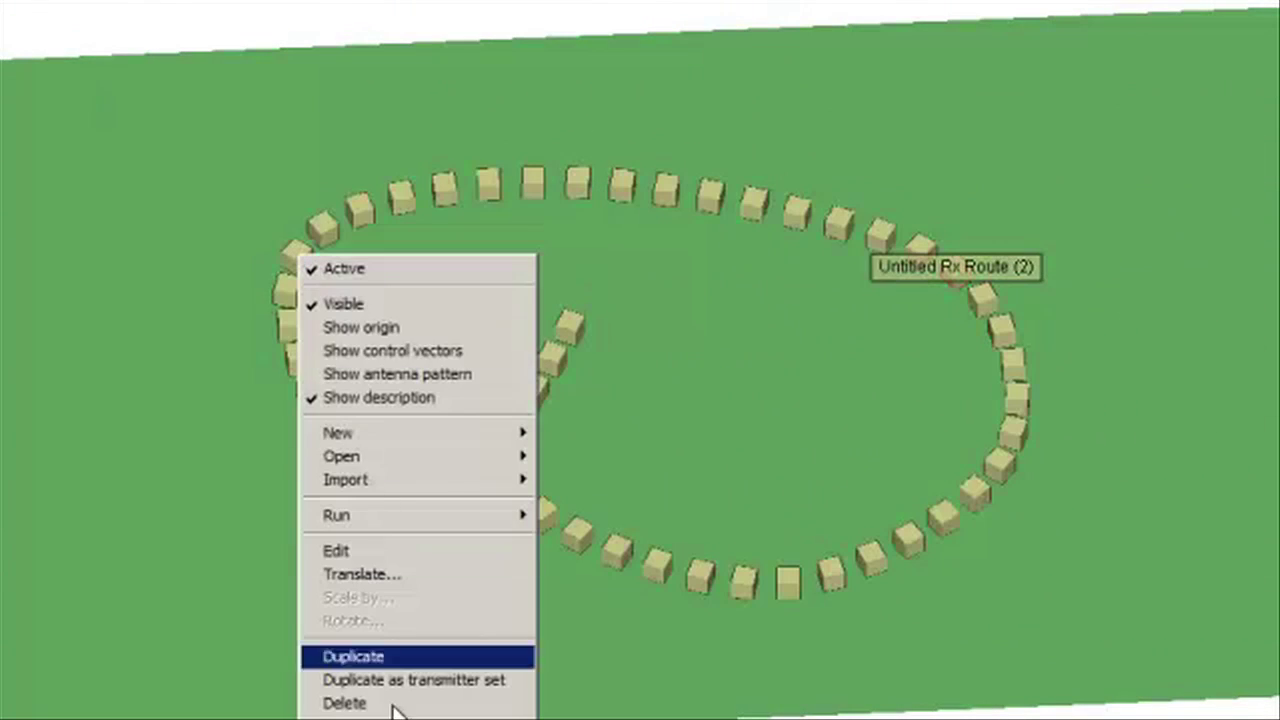
click(455, 550)
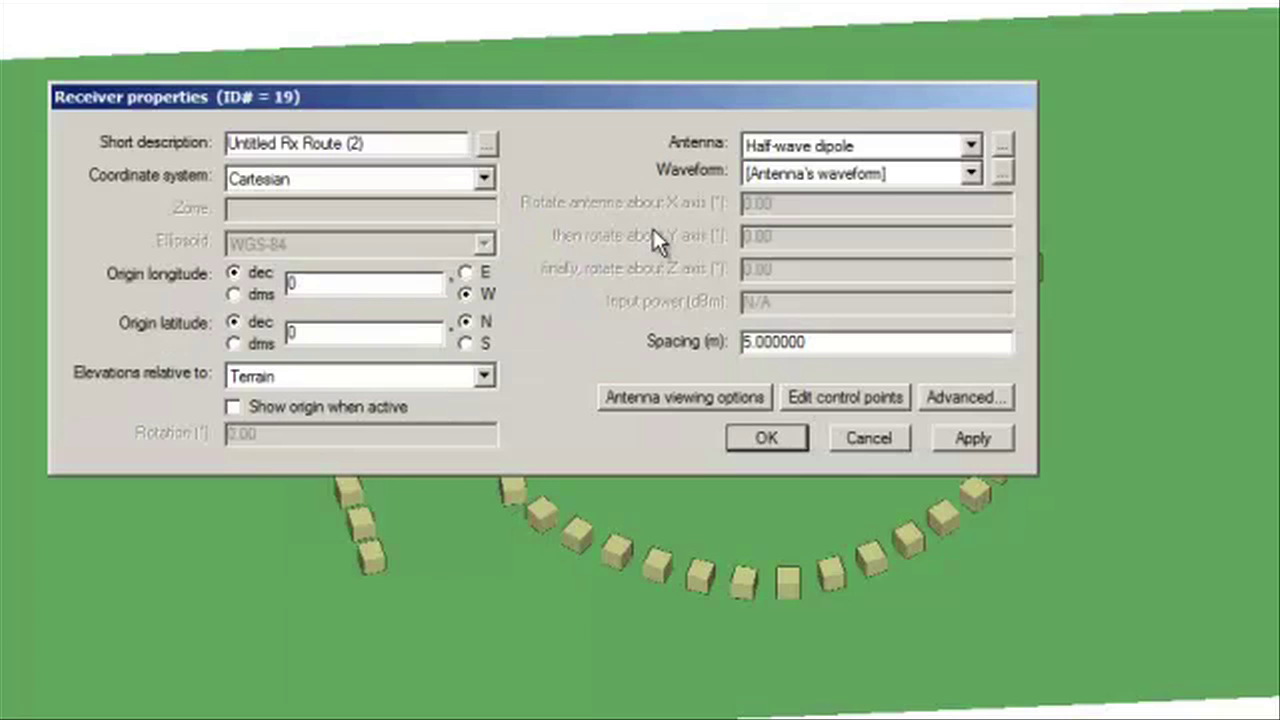
click(970, 146)
click(860, 181)
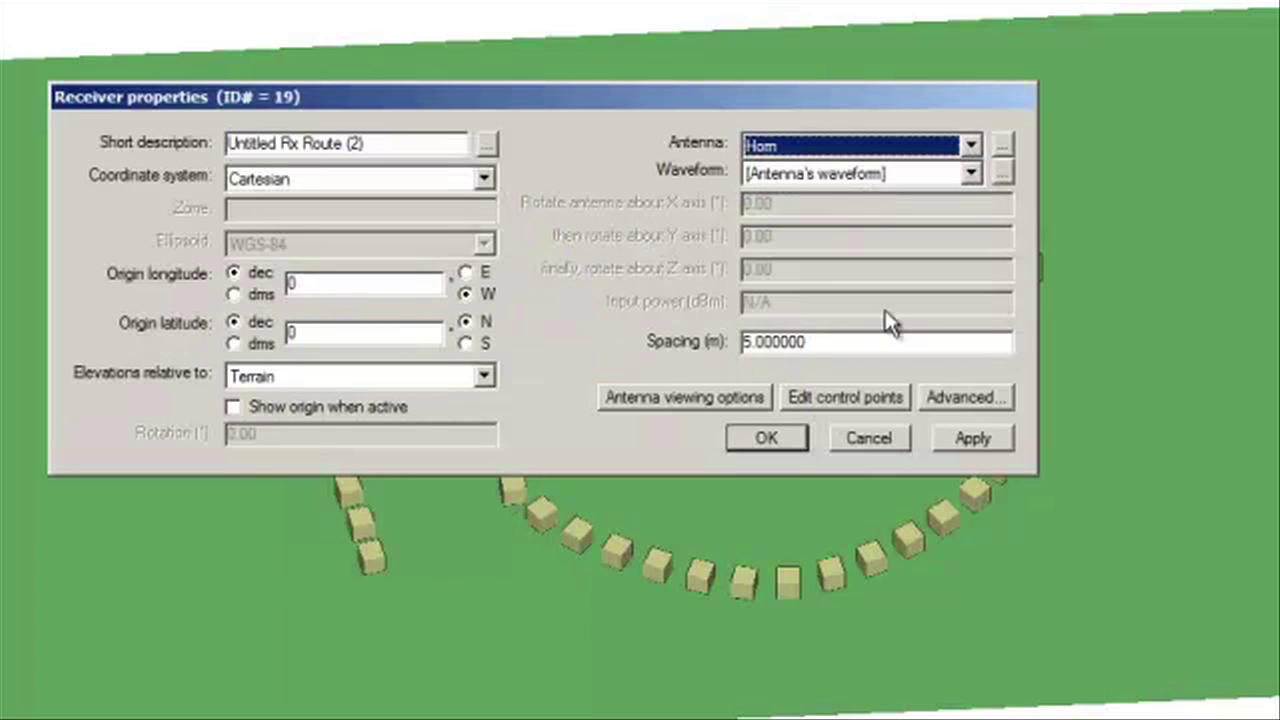
Step: Make the control vectors visible and show the antenna pattern at a size of 10 m for Untitled Rx Route (2)
click(668, 400)
click(467, 271)
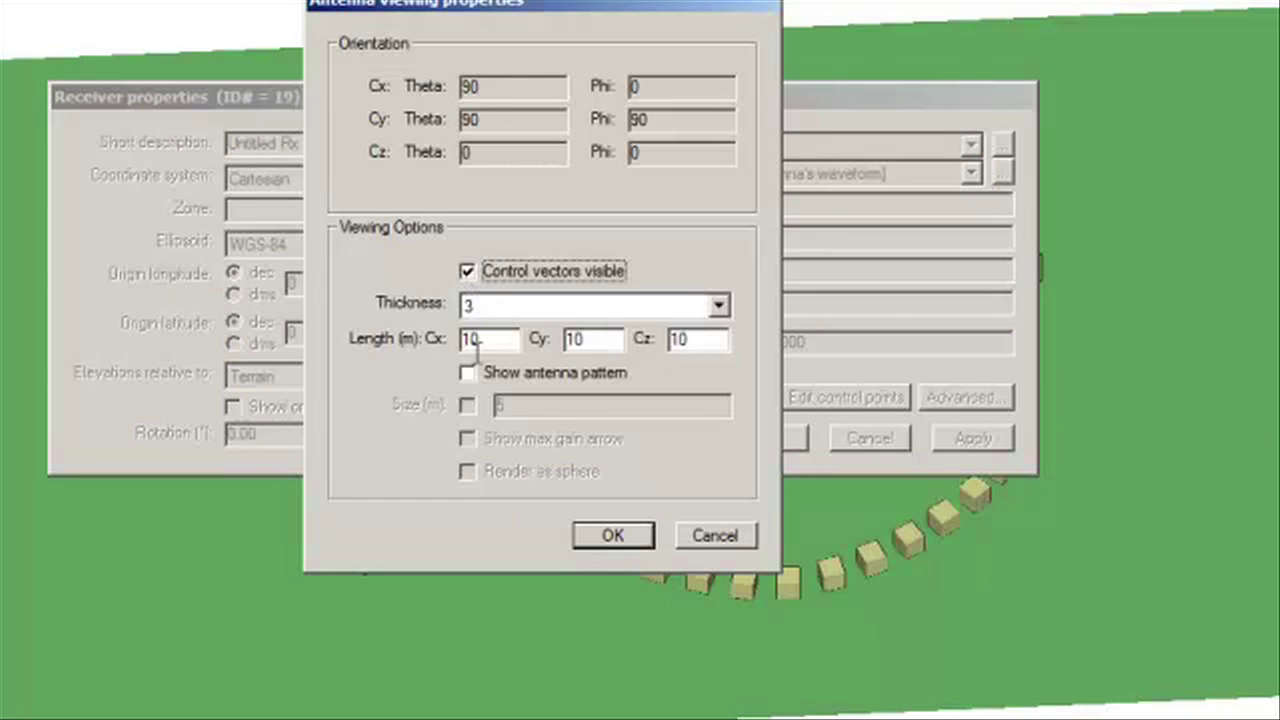
click(467, 373)
key(Tab)
key(Tab)
text(10)
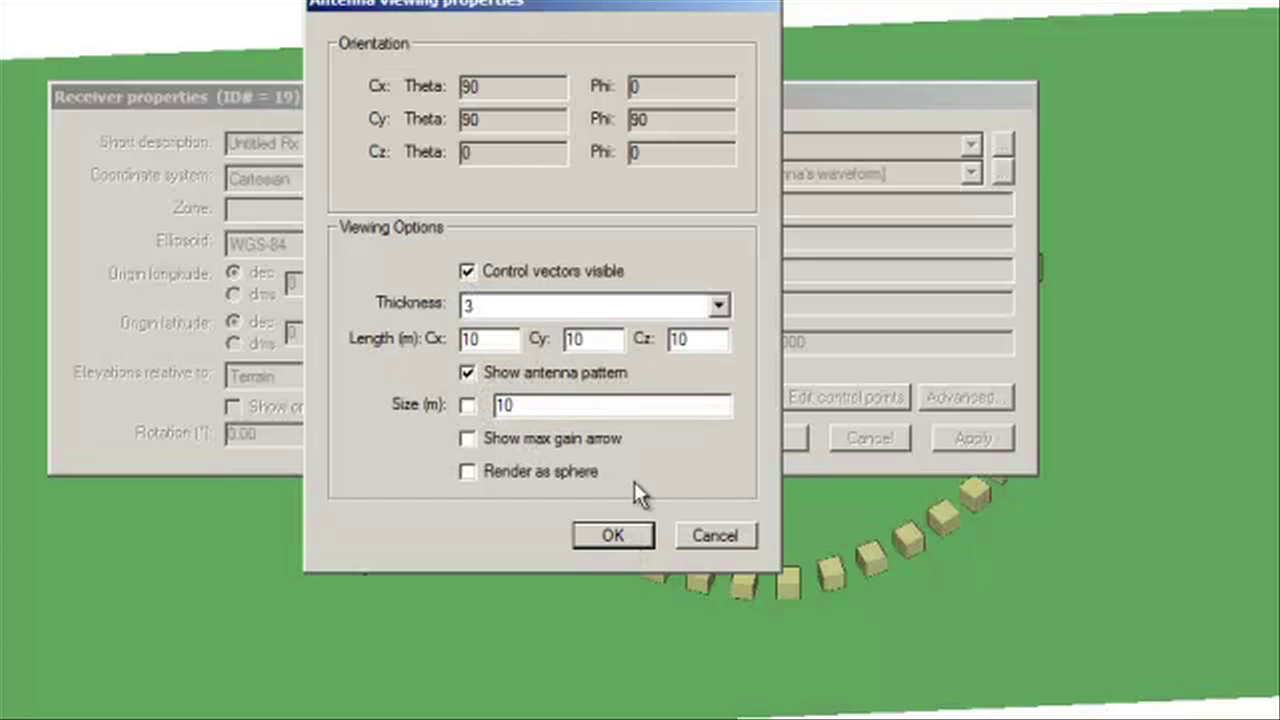
click(602, 537)
click(772, 440)
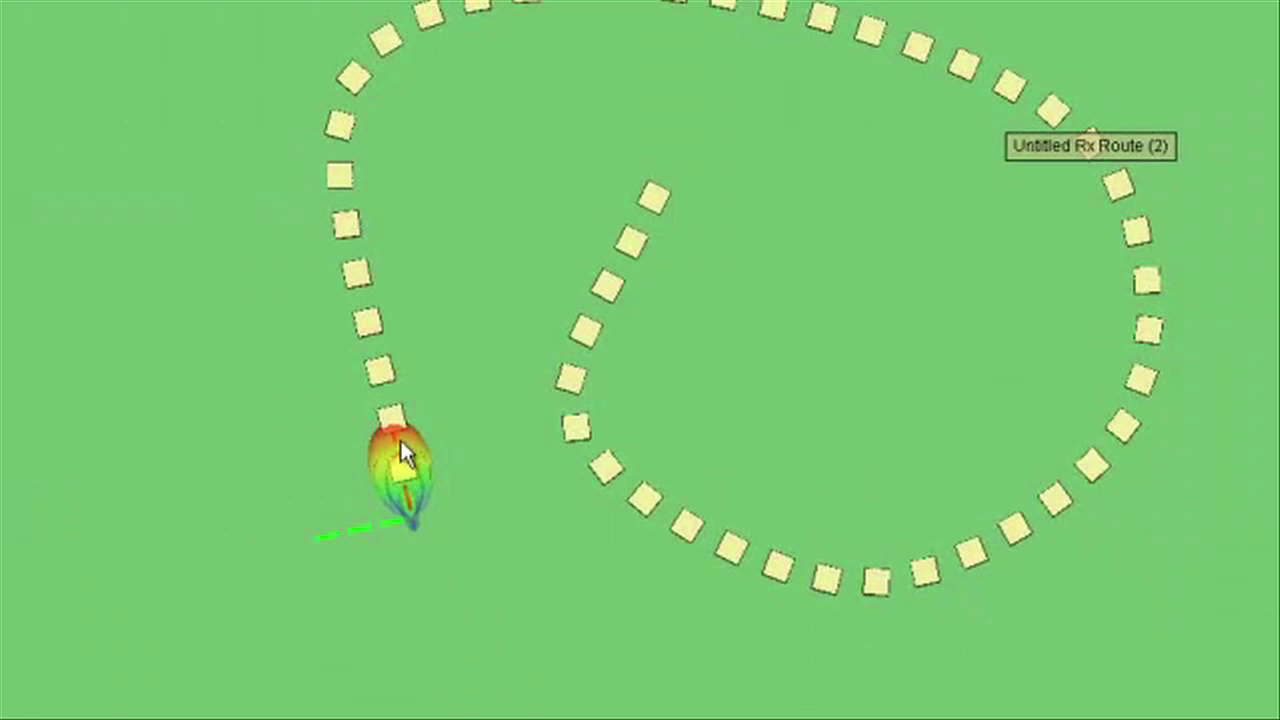
Step: View the curved route from above and inspect the antenna orientation at several receiver points around Untitled Rx Route (2)
middle_drag(383, 408, 366, 238)
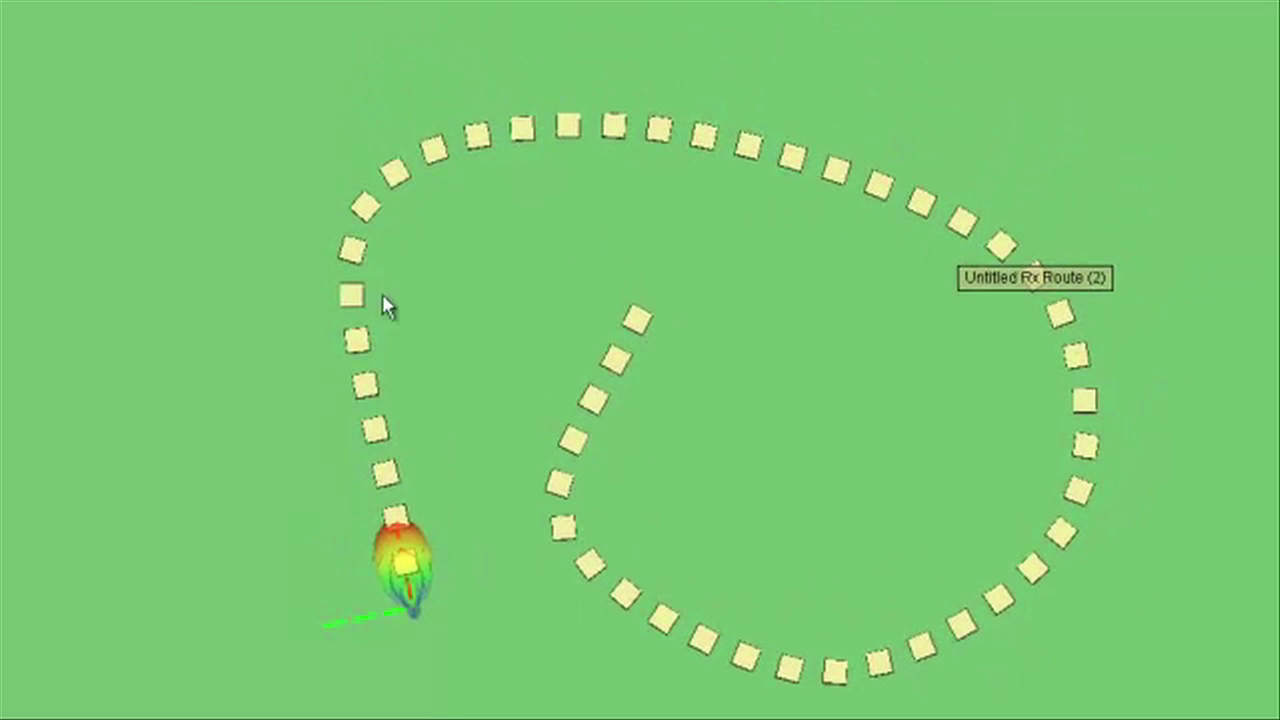
click(362, 202)
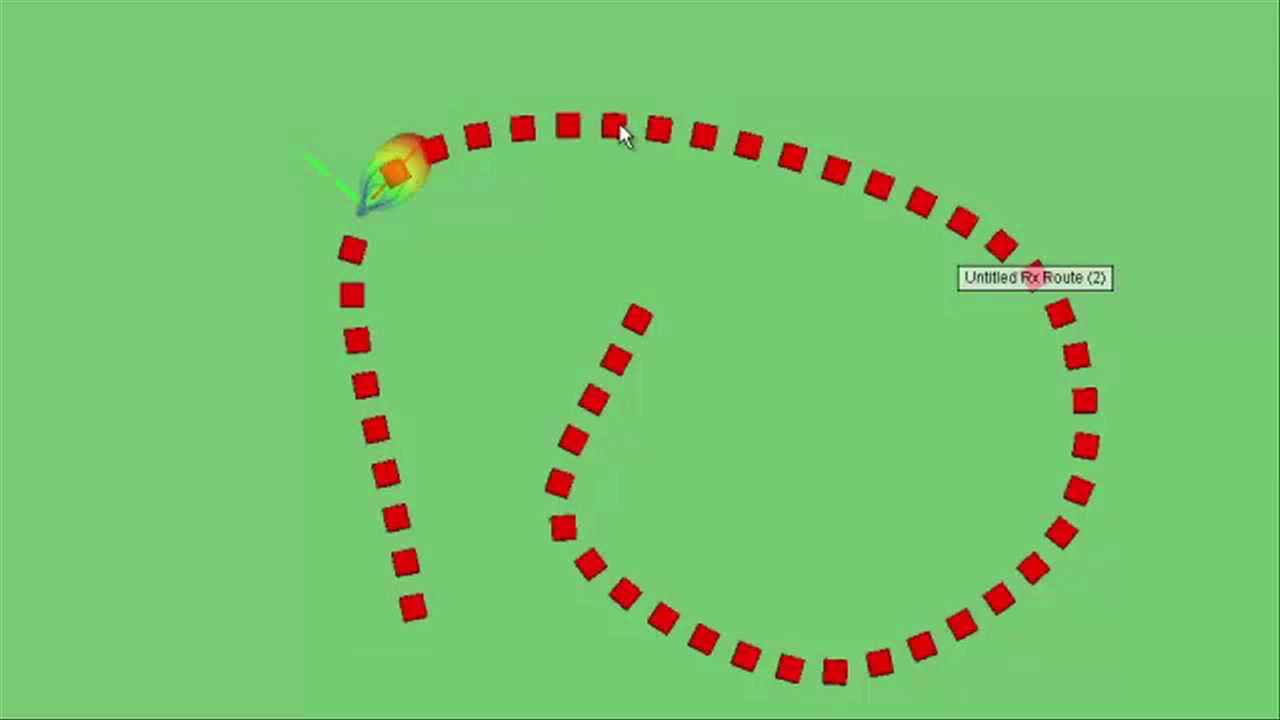
click(656, 129)
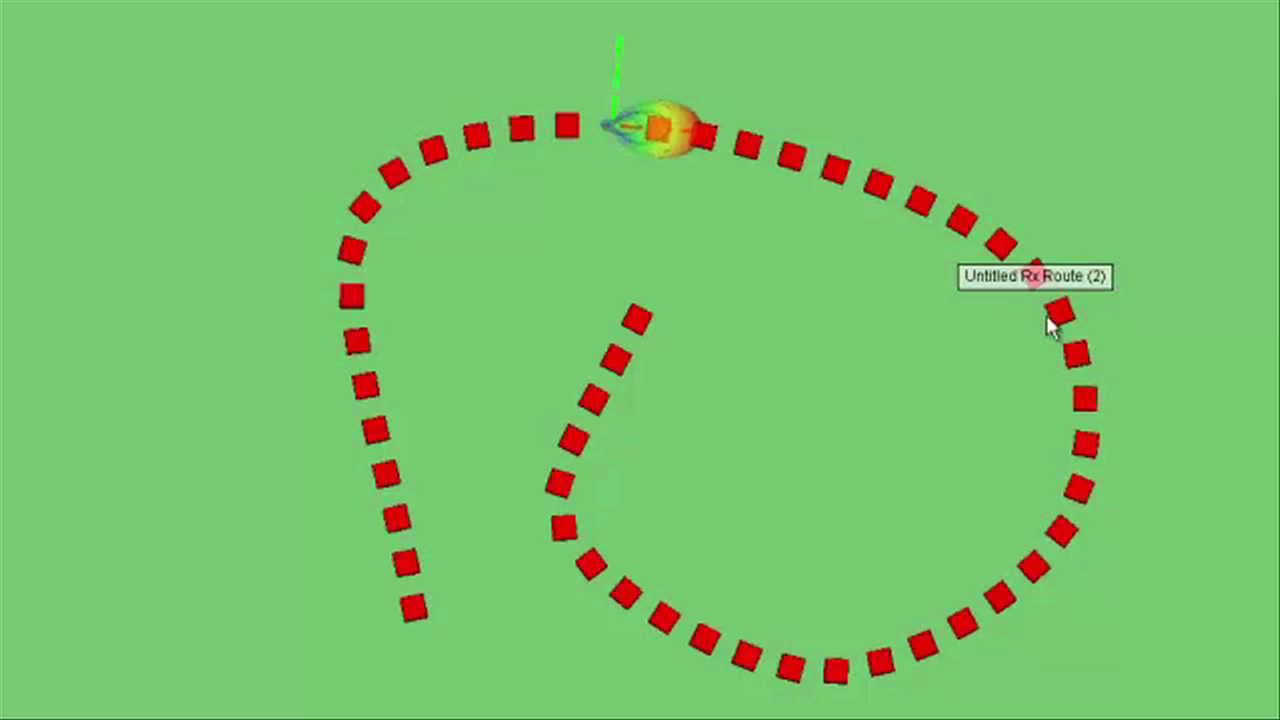
click(1074, 350)
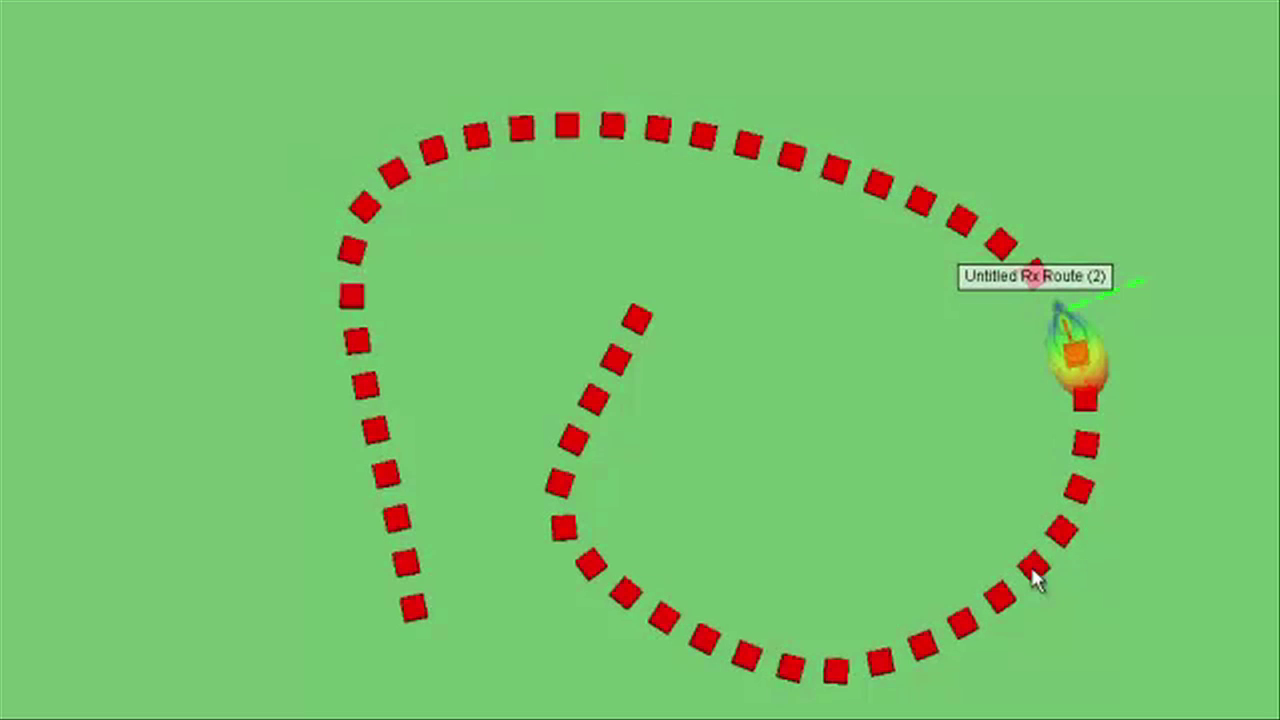
click(561, 482)
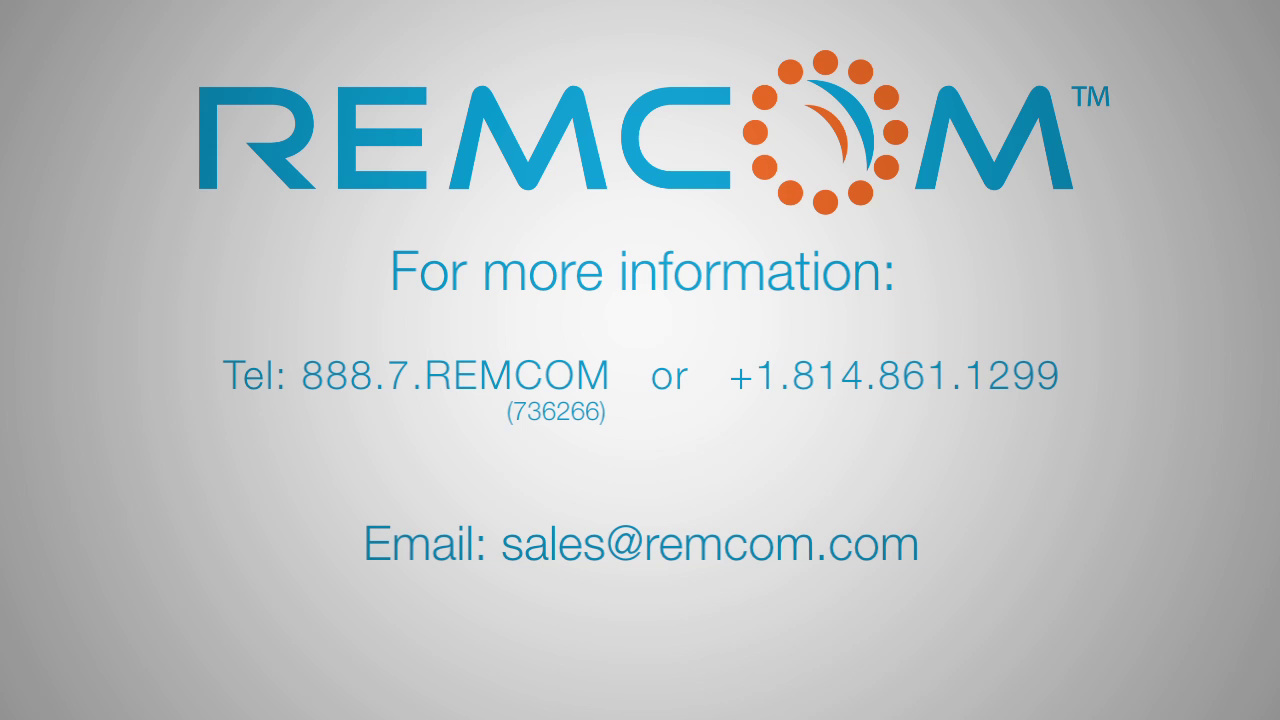